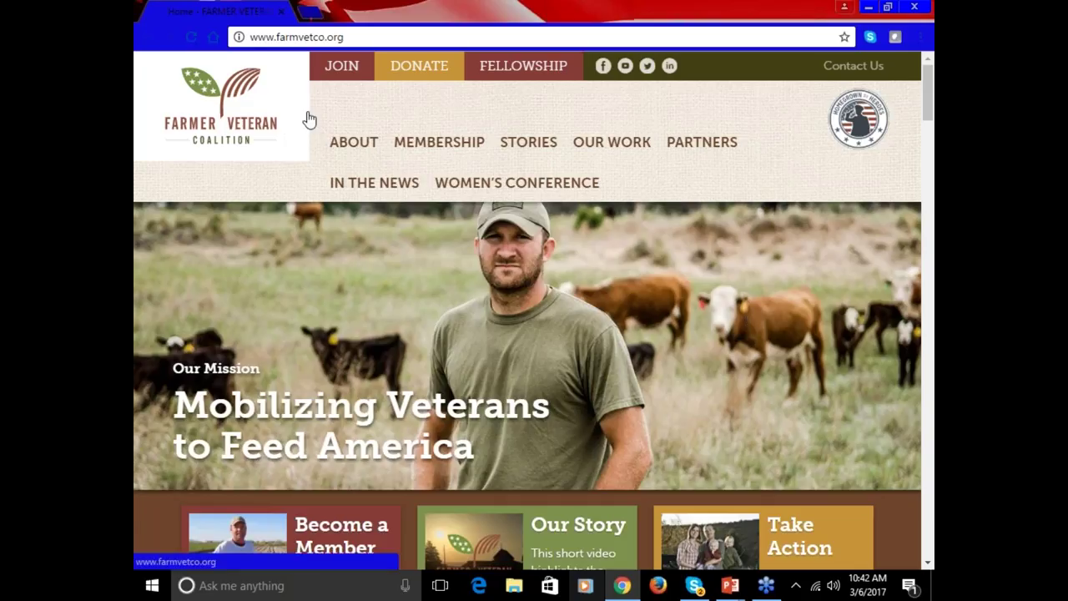
- Go to the Farmer Veteran Fellowship Fund page through the FELLOWSHIP link on farmvetco.org
{"action": "left_click", "coordinate": [518, 78]}
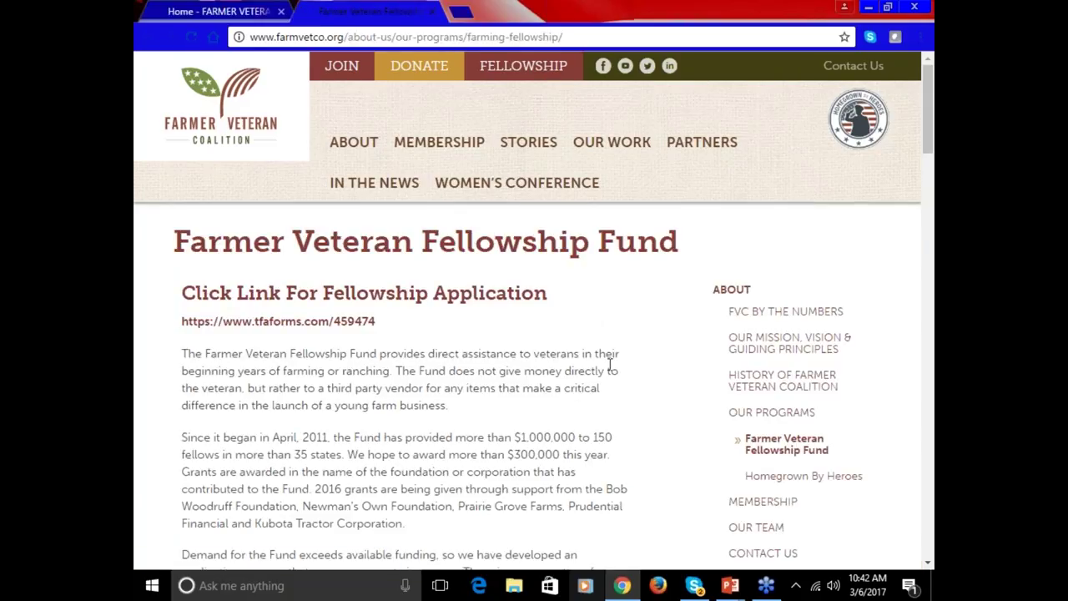
{"action": "scroll", "coordinate": [607, 365], "scroll_direction": "down", "scroll_amount": 1}
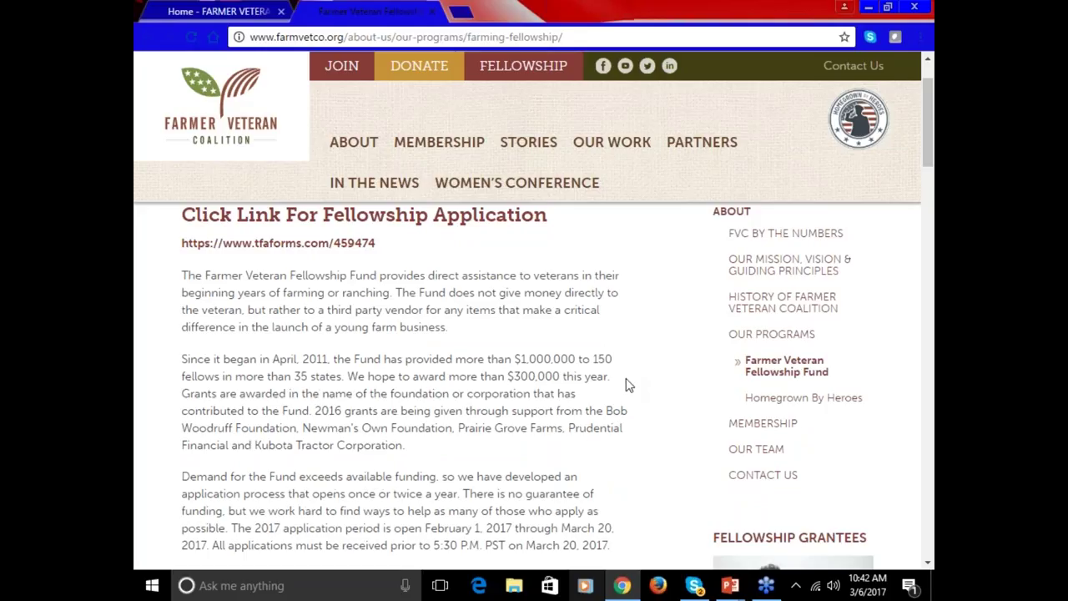
{"action": "scroll", "coordinate": [626, 388], "scroll_direction": "down", "scroll_amount": 3}
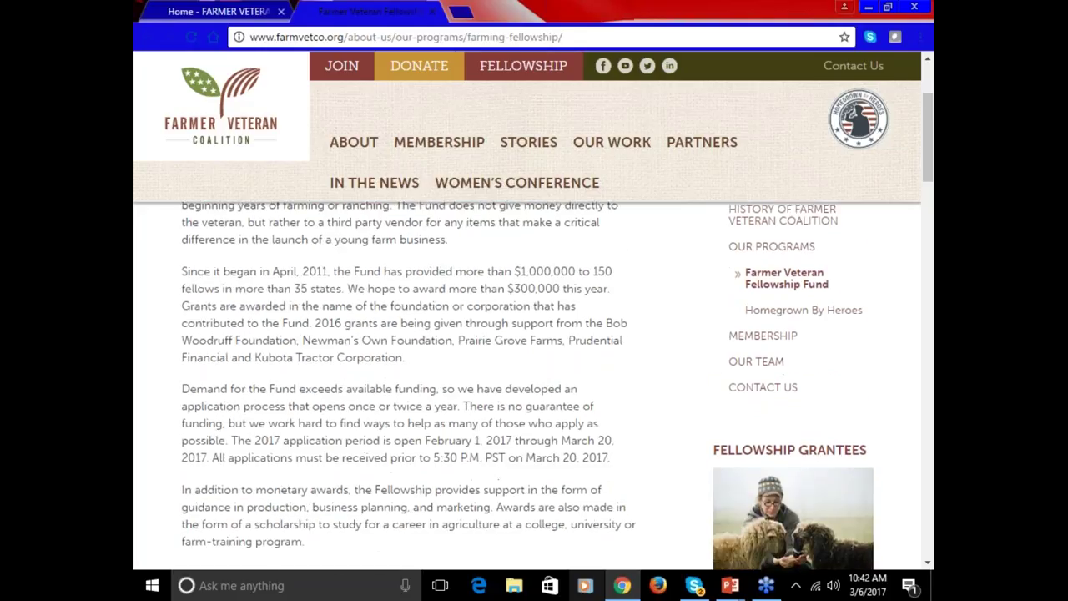
{"action": "scroll", "coordinate": [624, 398], "scroll_direction": "down", "scroll_amount": 2}
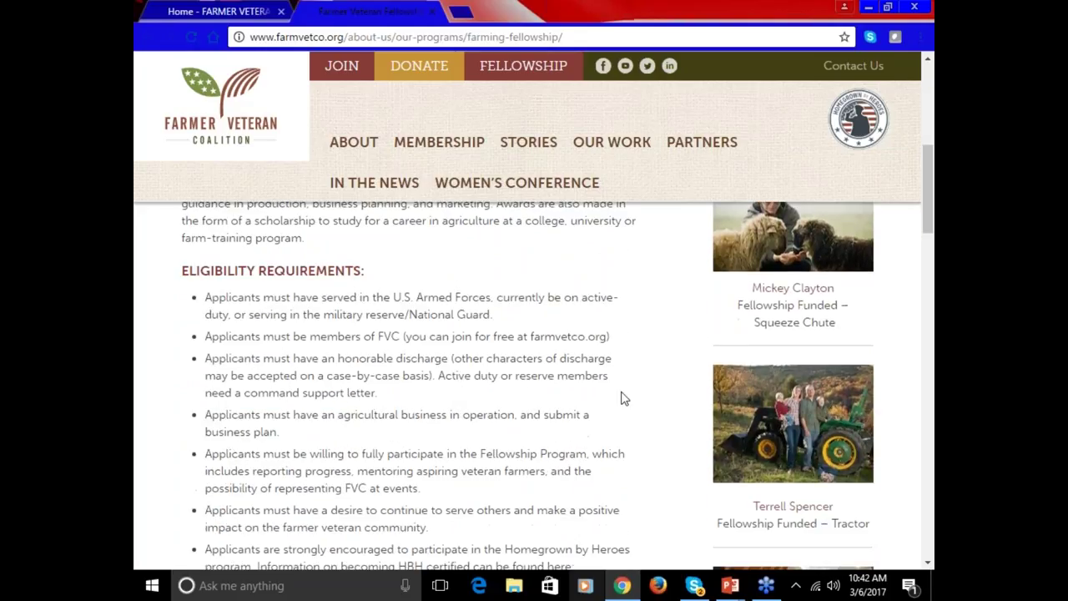
{"action": "scroll", "coordinate": [624, 398], "scroll_direction": "down", "scroll_amount": 2}
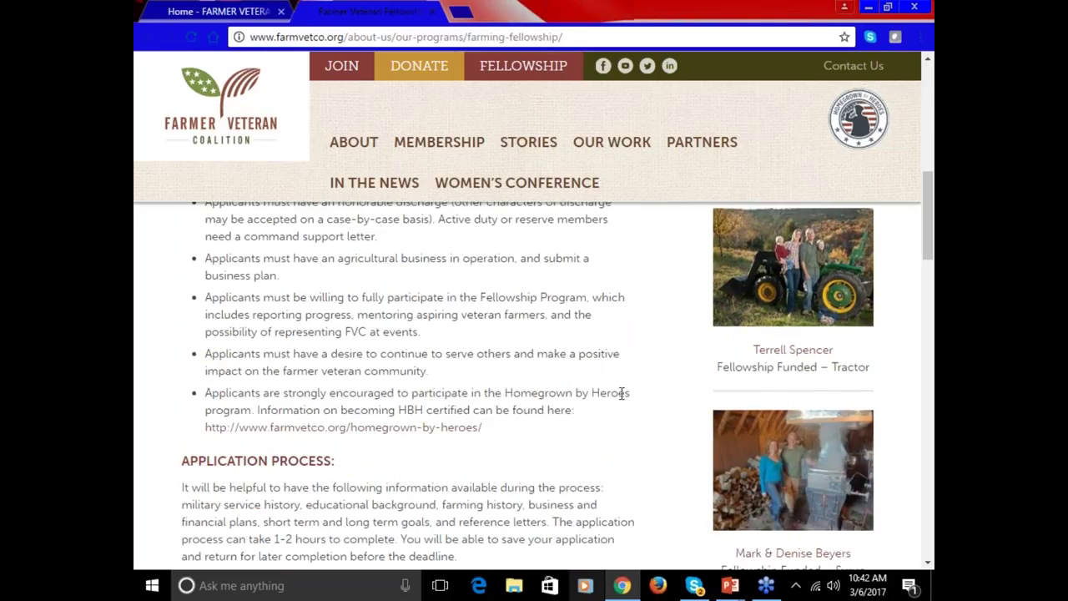
{"action": "scroll", "coordinate": [622, 393], "scroll_direction": "down", "scroll_amount": 10}
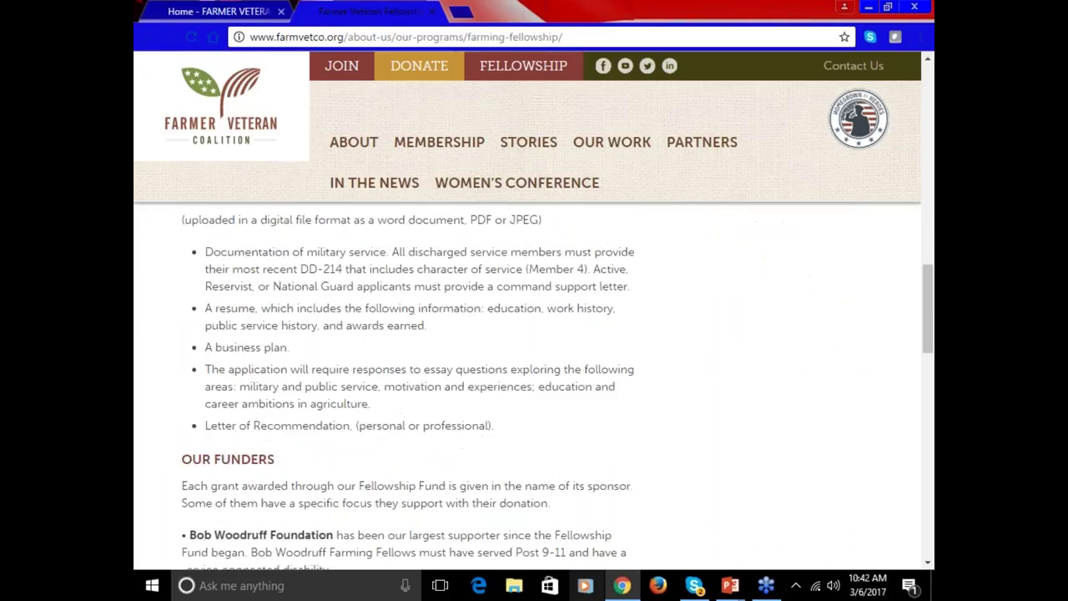
{"action": "scroll", "coordinate": [622, 403], "scroll_direction": "up", "scroll_amount": 1}
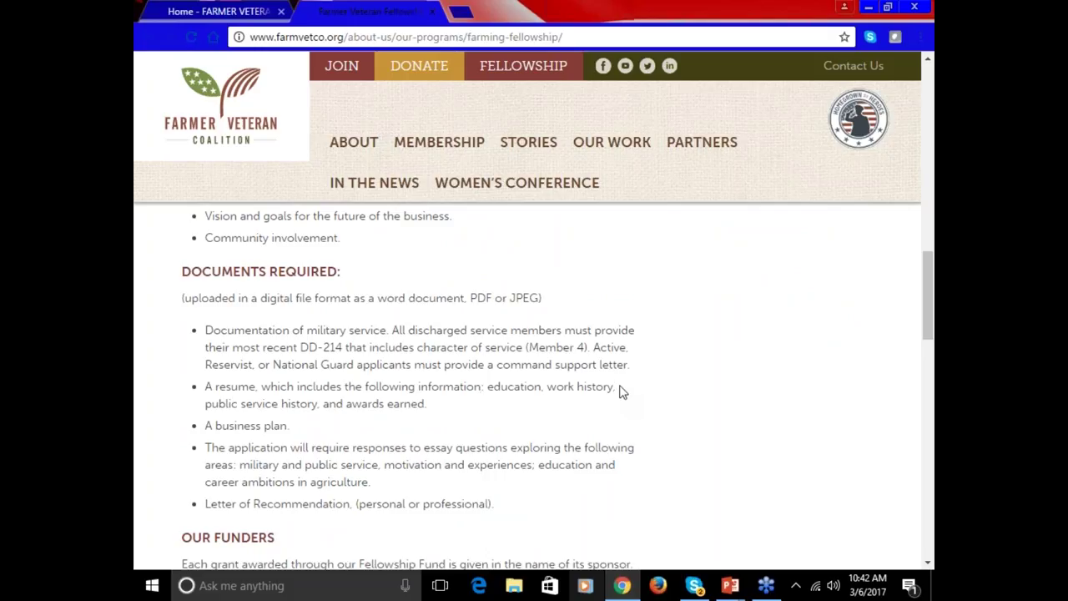
{"action": "scroll", "coordinate": [625, 398], "scroll_direction": "down", "scroll_amount": 2}
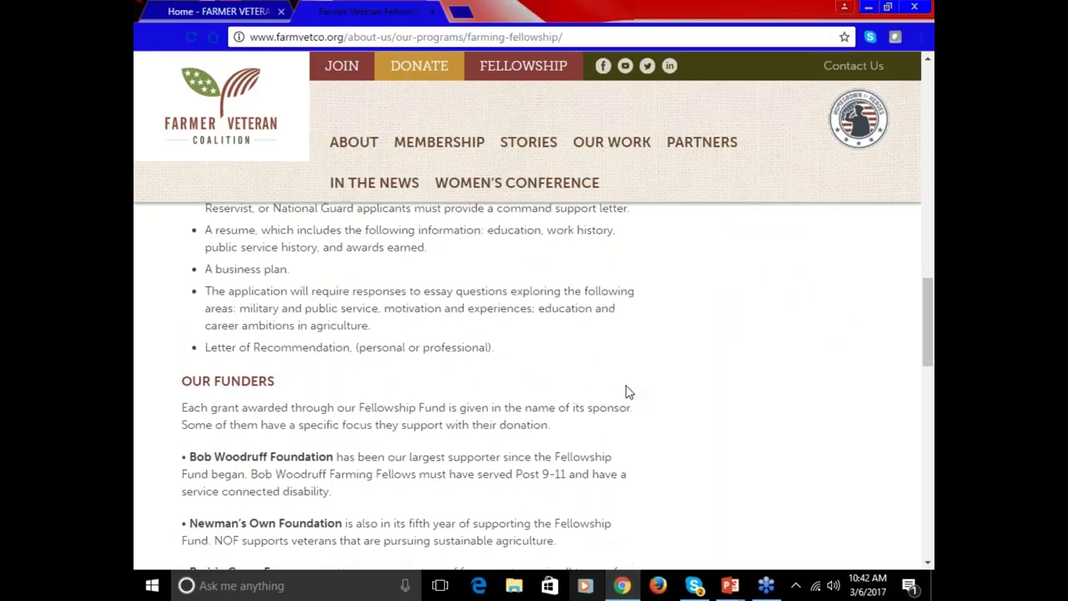
{"action": "scroll", "coordinate": [634, 418], "scroll_direction": "down", "scroll_amount": 2}
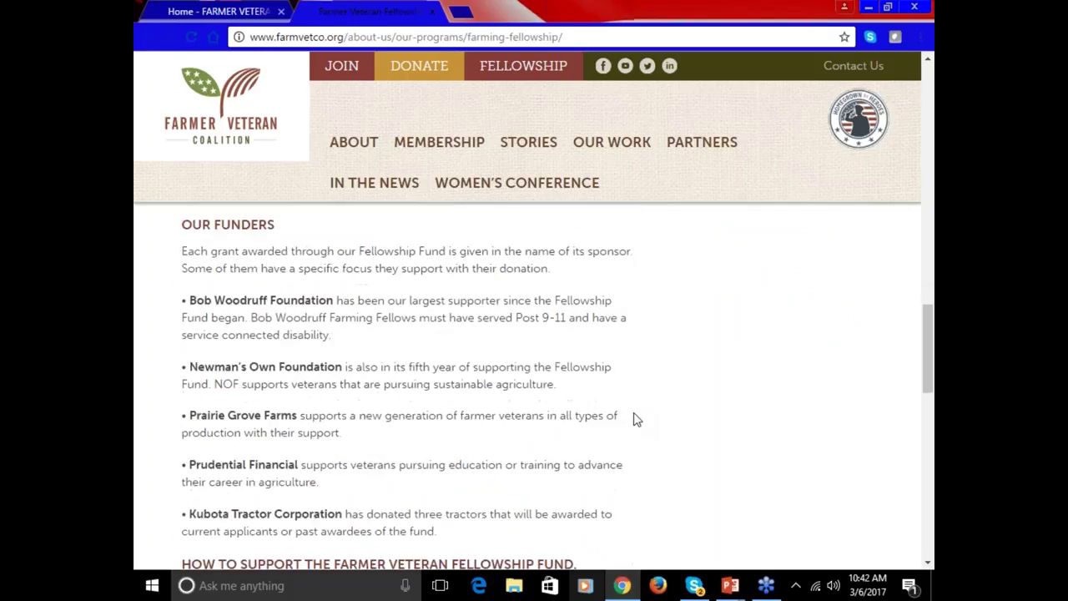
{"action": "scroll", "coordinate": [635, 418], "scroll_direction": "up", "scroll_amount": 9}
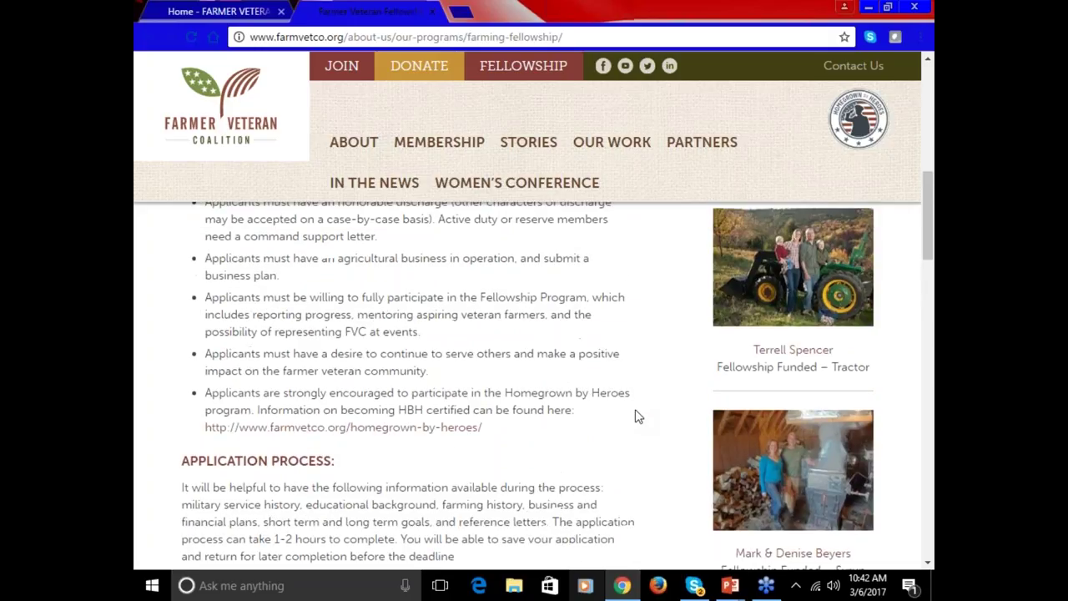
{"action": "scroll", "coordinate": [636, 417], "scroll_direction": "up", "scroll_amount": 6}
{"action": "scroll", "coordinate": [635, 418], "scroll_direction": "up", "scroll_amount": 2}
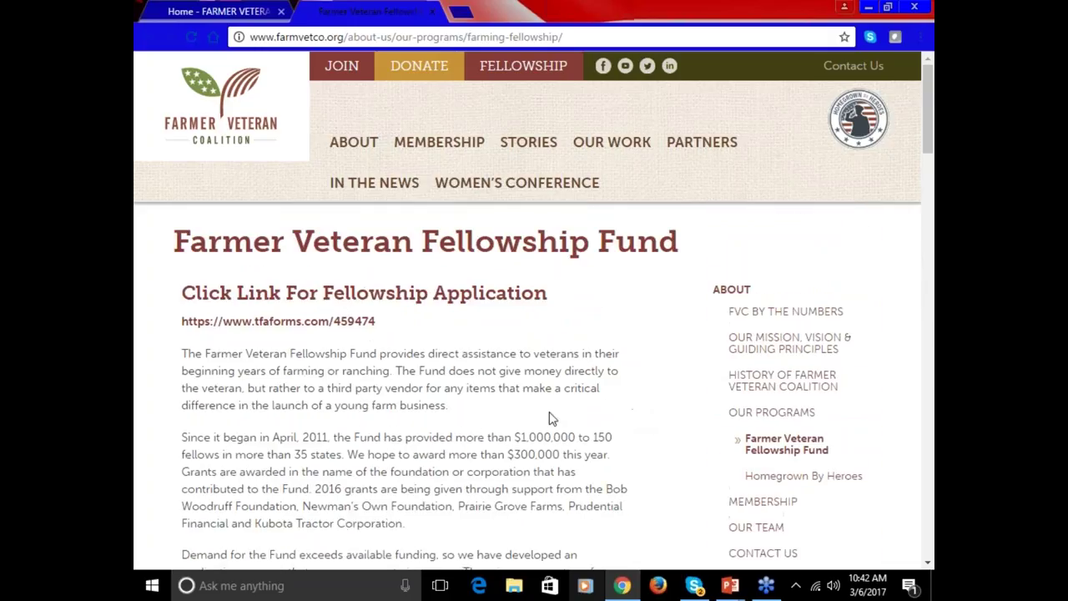
- Open the tfaforms.com/459474 fellowship application, read the face page, and advance to Page 1
{"action": "left_click", "coordinate": [318, 329]}
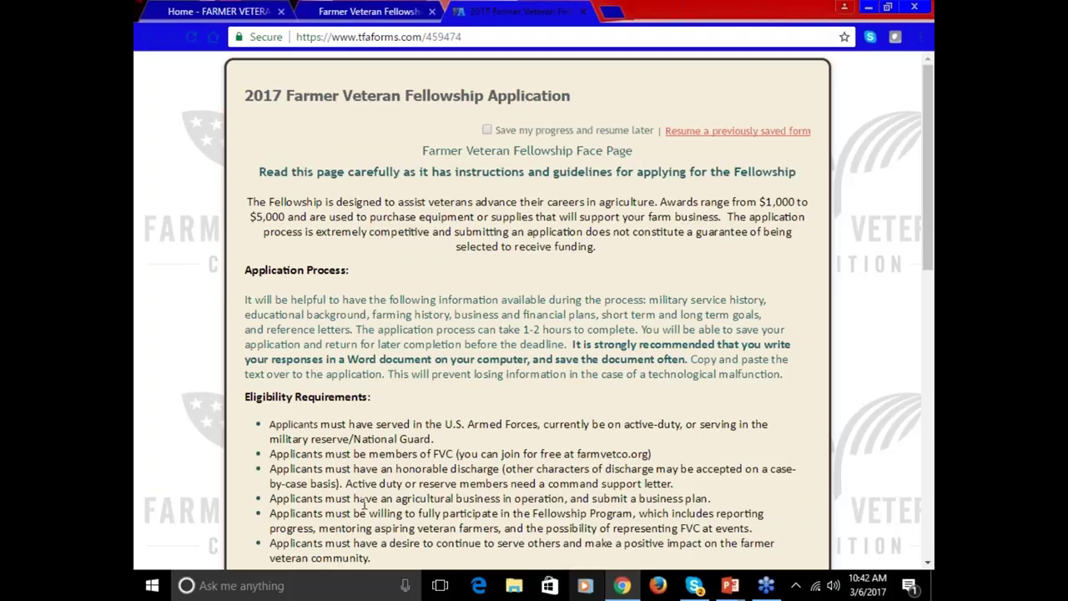
{"action": "scroll", "coordinate": [369, 450], "scroll_direction": "down", "scroll_amount": 4}
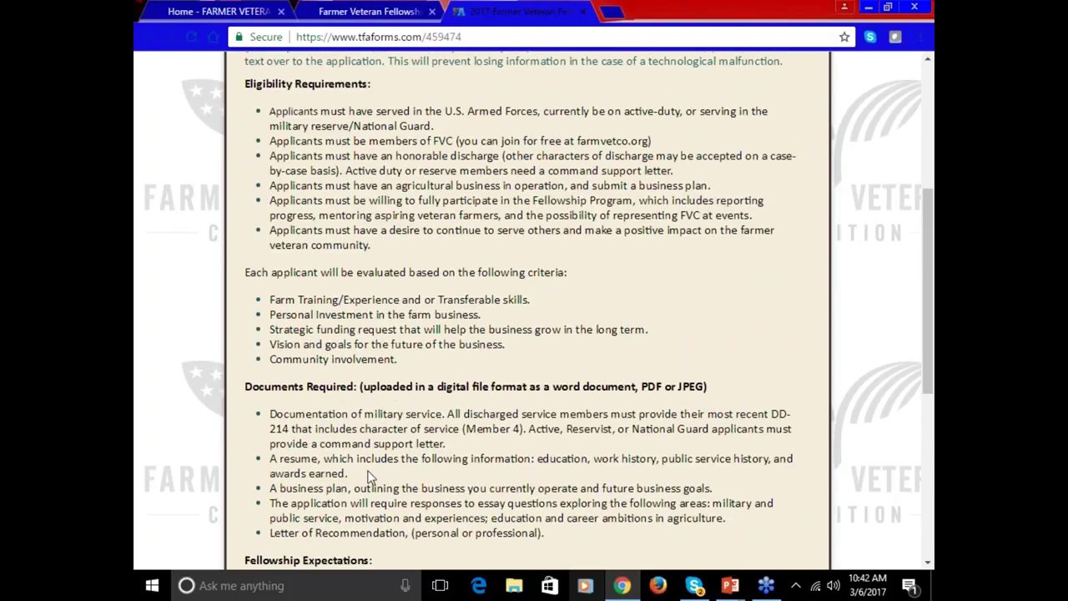
{"action": "scroll", "coordinate": [376, 465], "scroll_direction": "down", "scroll_amount": 2}
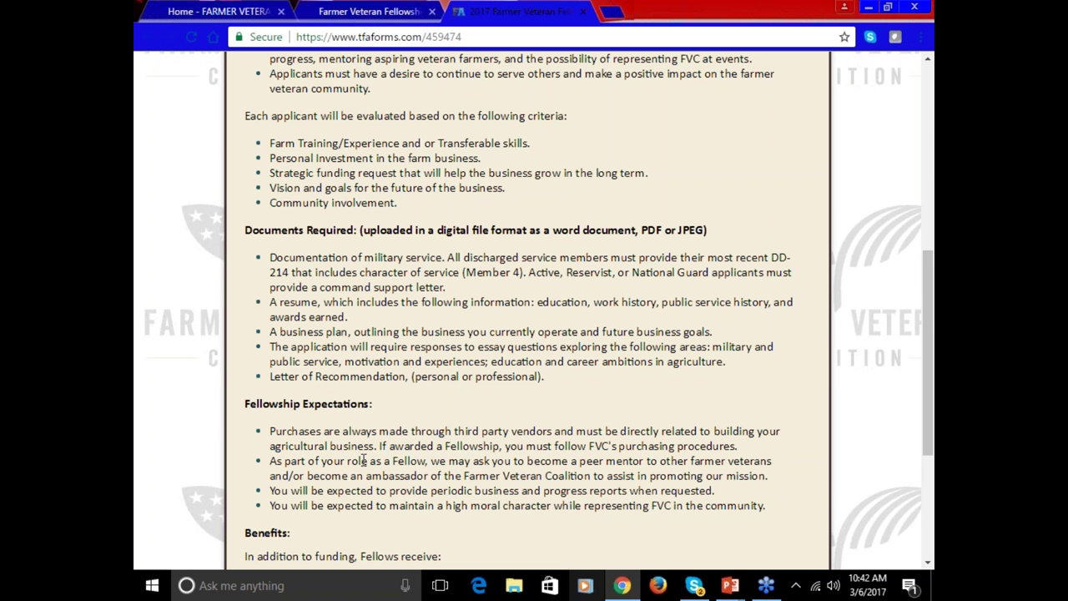
{"action": "scroll", "coordinate": [362, 447], "scroll_direction": "down", "scroll_amount": 3}
{"action": "scroll", "coordinate": [363, 448], "scroll_direction": "up", "scroll_amount": 8}
{"action": "scroll", "coordinate": [366, 451], "scroll_direction": "up", "scroll_amount": 1}
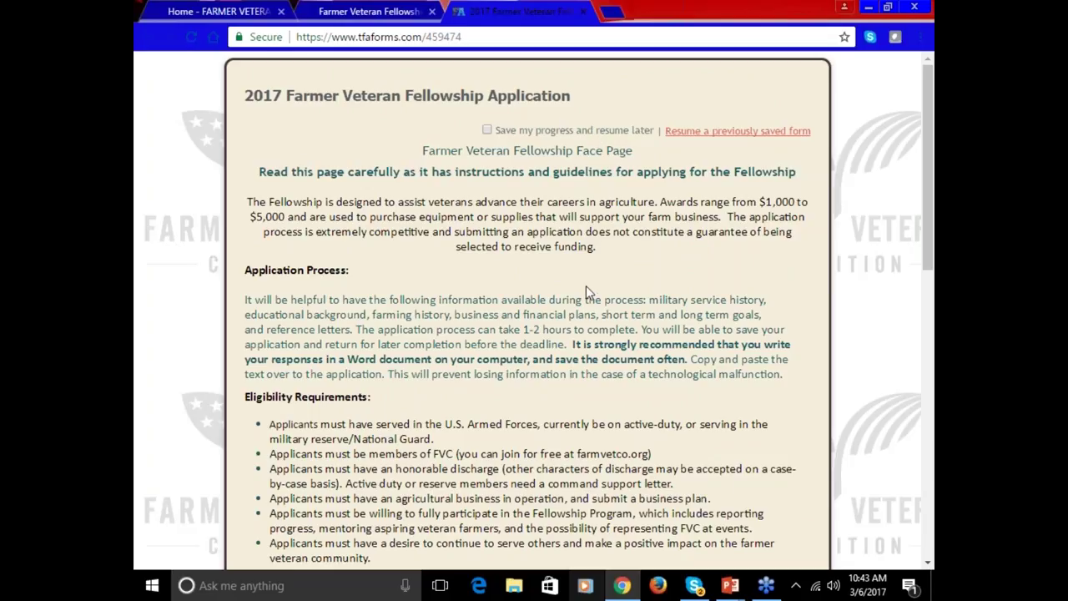
{"action": "scroll", "coordinate": [585, 286], "scroll_direction": "down", "scroll_amount": 6}
{"action": "scroll", "coordinate": [585, 285], "scroll_direction": "down", "scroll_amount": 3}
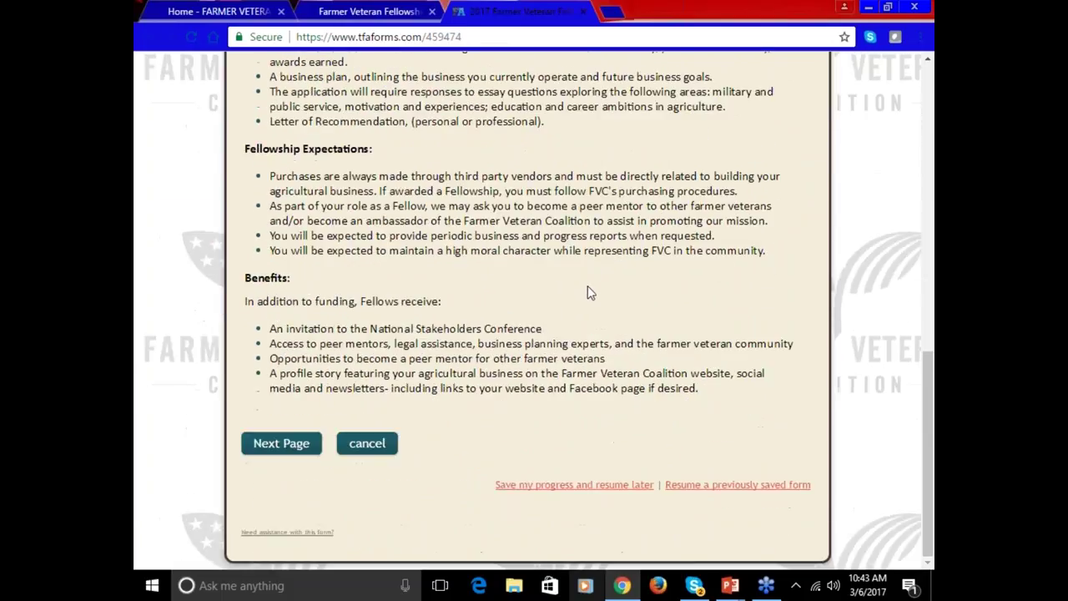
{"action": "left_click", "coordinate": [303, 443]}
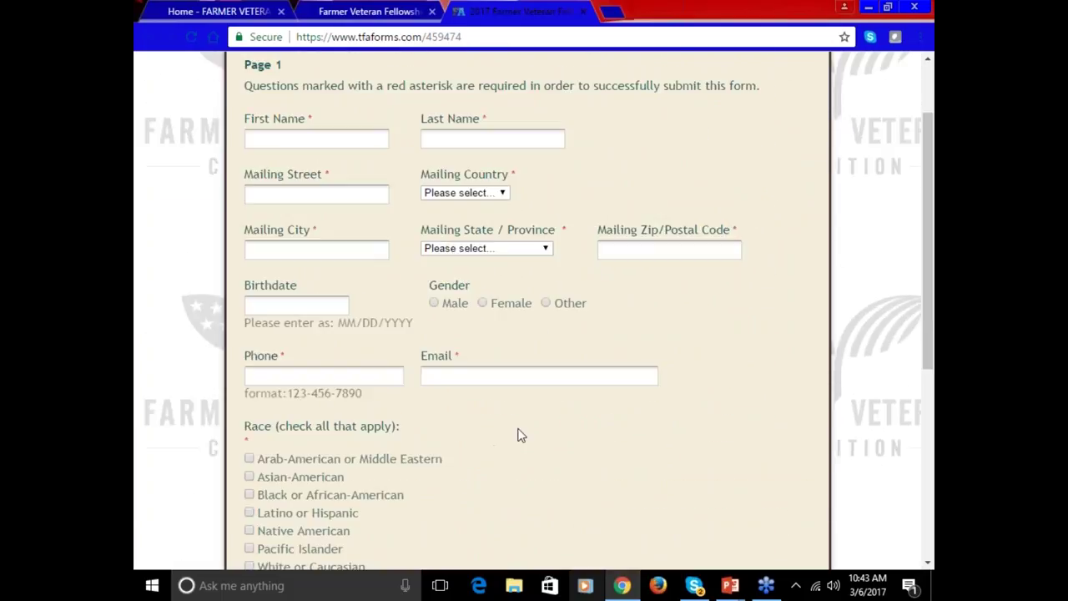
- Enter the applicant's first and last name
{"action": "scroll", "coordinate": [513, 436], "scroll_direction": "up", "scroll_amount": 2}
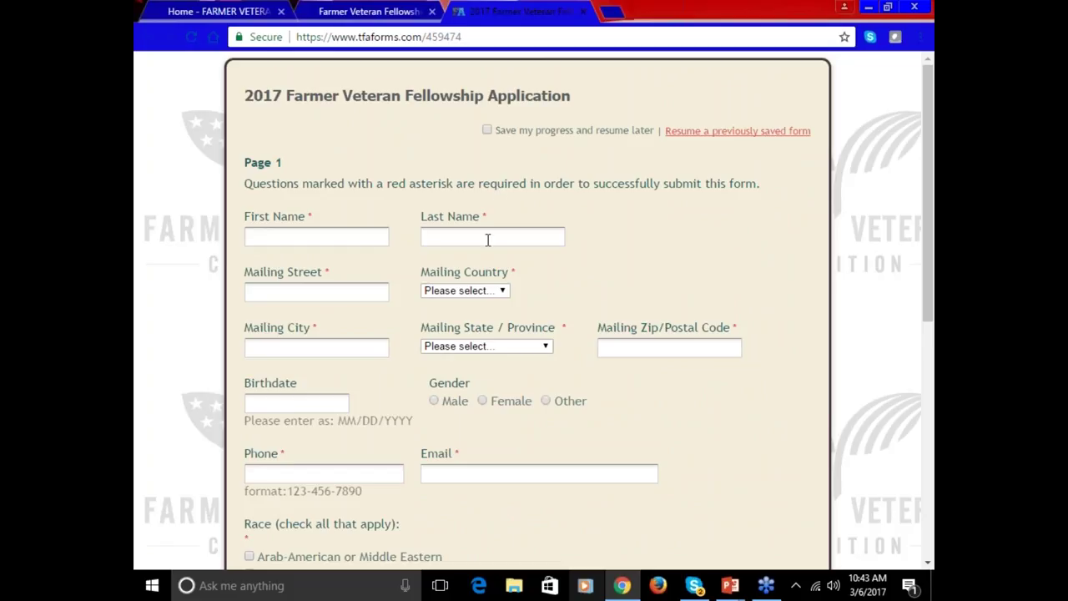
{"action": "left_click", "coordinate": [339, 245]}
{"action": "type", "text": "Jane"}
{"action": "left_click", "coordinate": [506, 235]}
{"action": "type", "text": "Doe"}
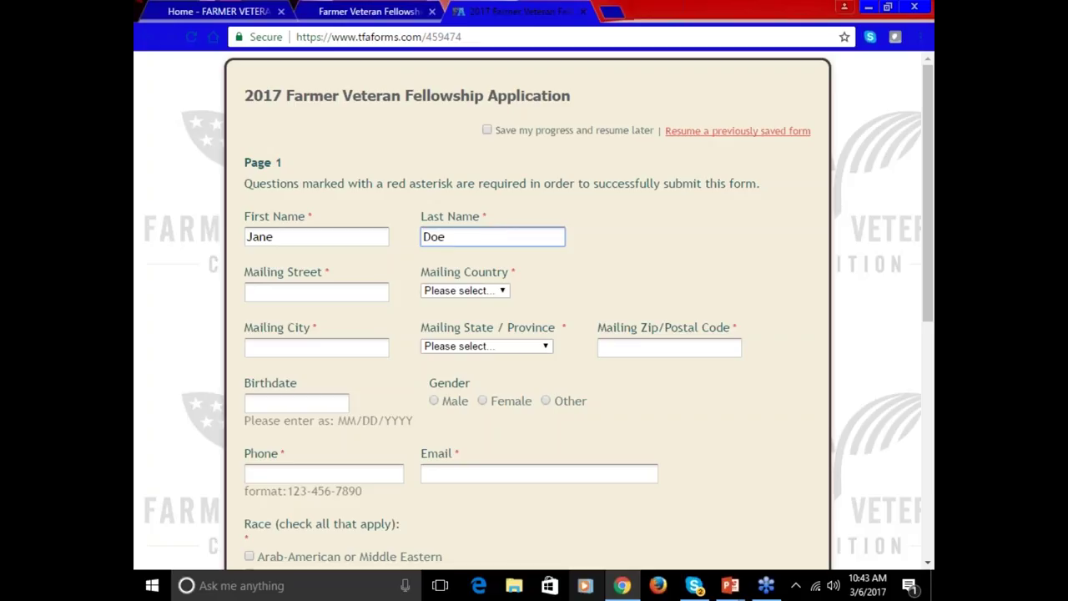
- Enter the mailing street, city and zip, choosing United States and California as country and state
{"action": "left_click", "coordinate": [363, 291]}
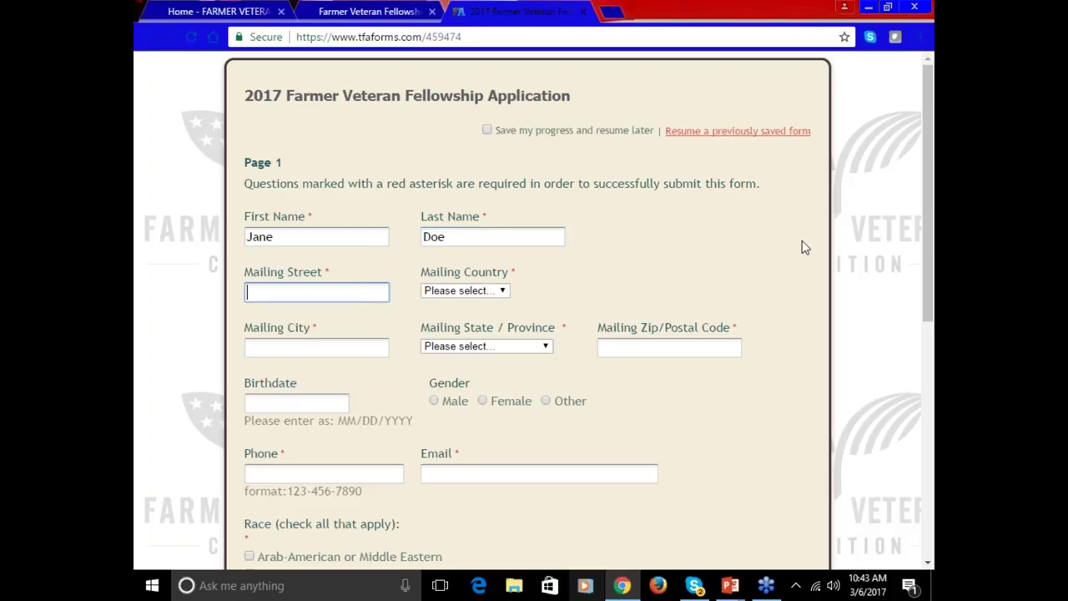
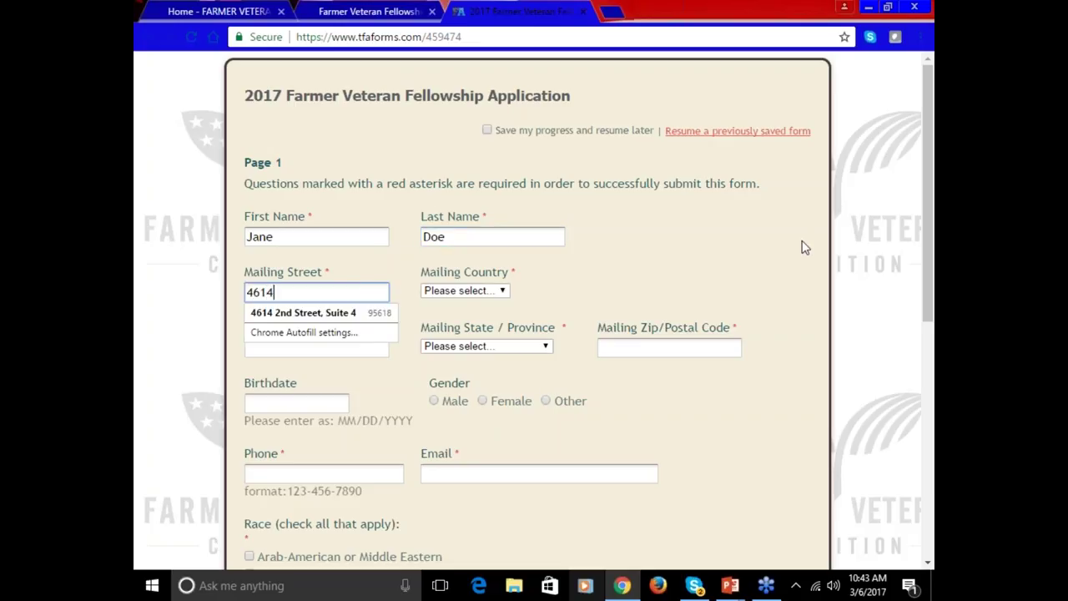
{"action": "left_click", "coordinate": [469, 292]}
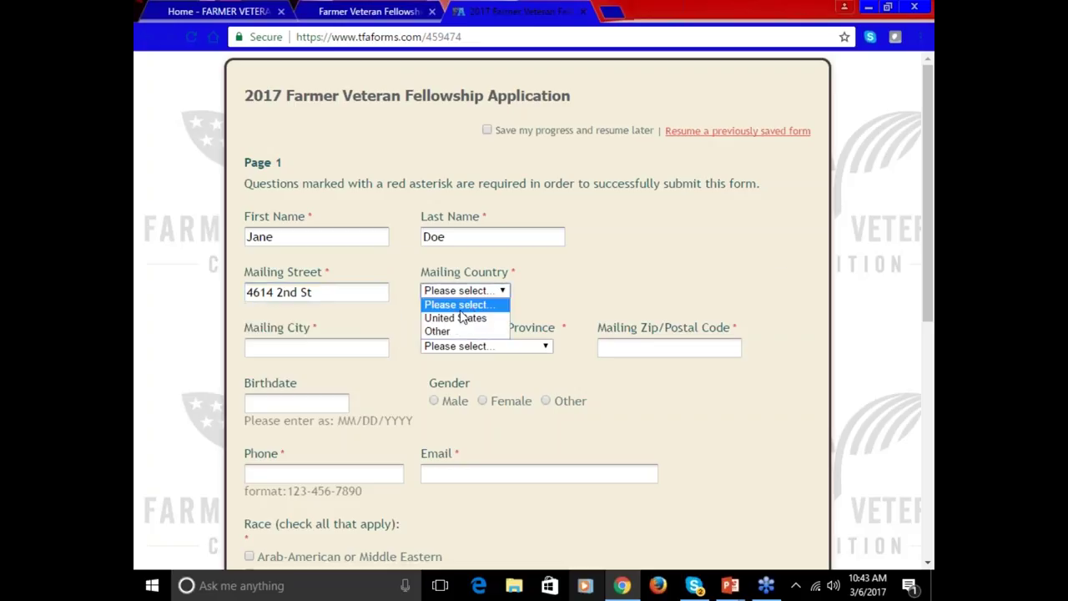
{"action": "left_click", "coordinate": [458, 318]}
{"action": "left_click", "coordinate": [378, 348]}
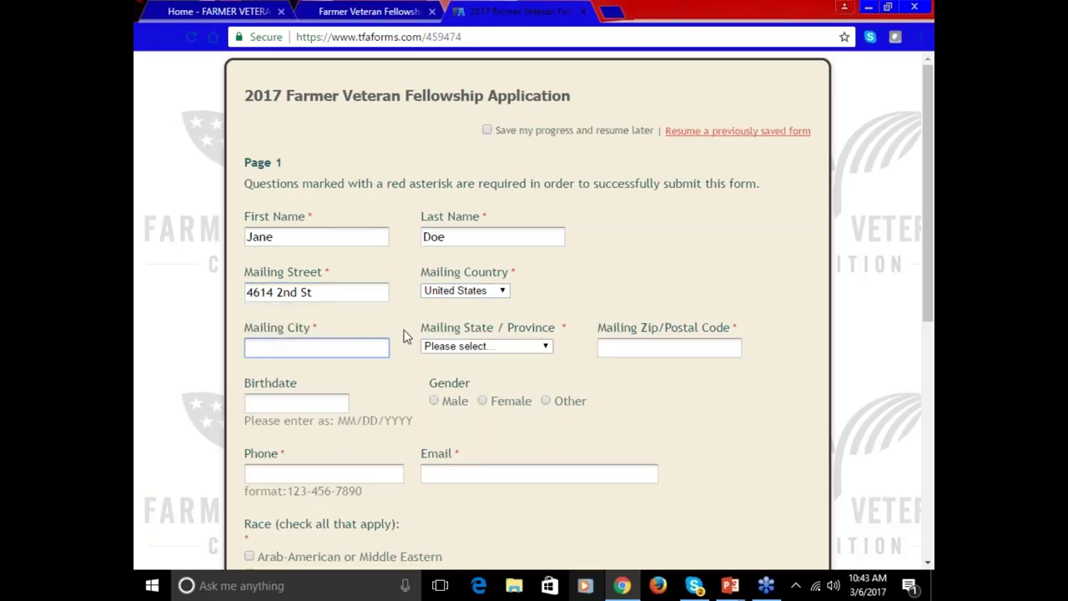
{"action": "type", "text": "Davis"}
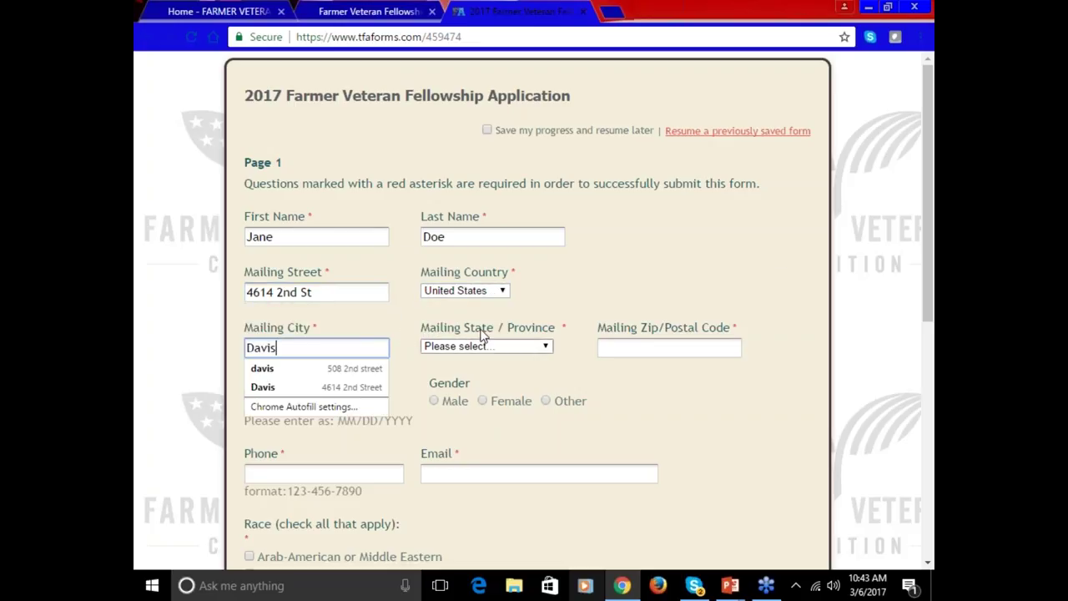
{"action": "left_click", "coordinate": [485, 346]}
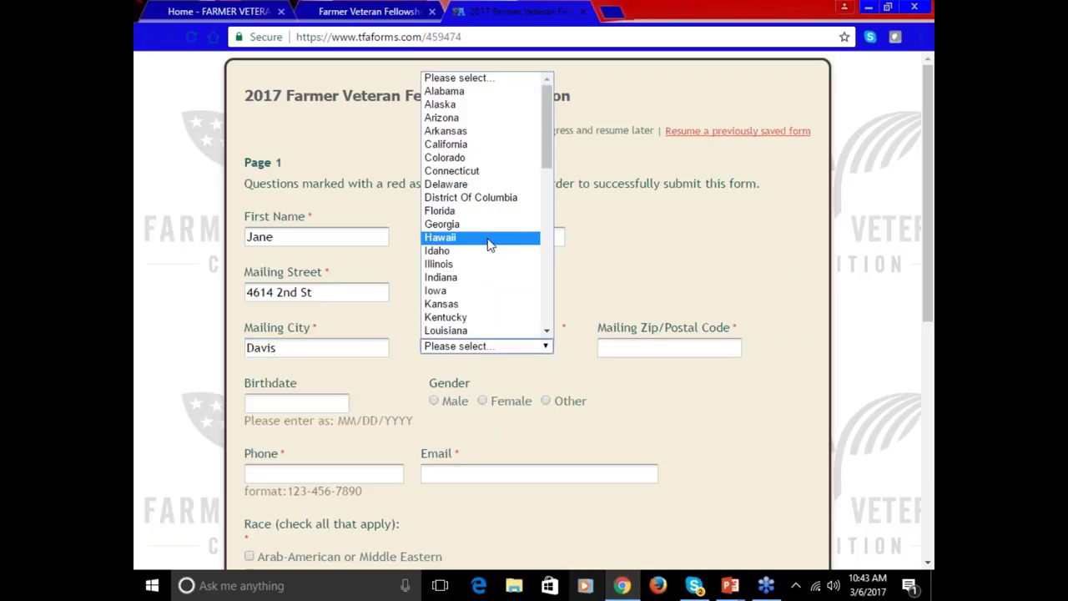
{"action": "left_click", "coordinate": [448, 145]}
{"action": "left_click", "coordinate": [628, 344]}
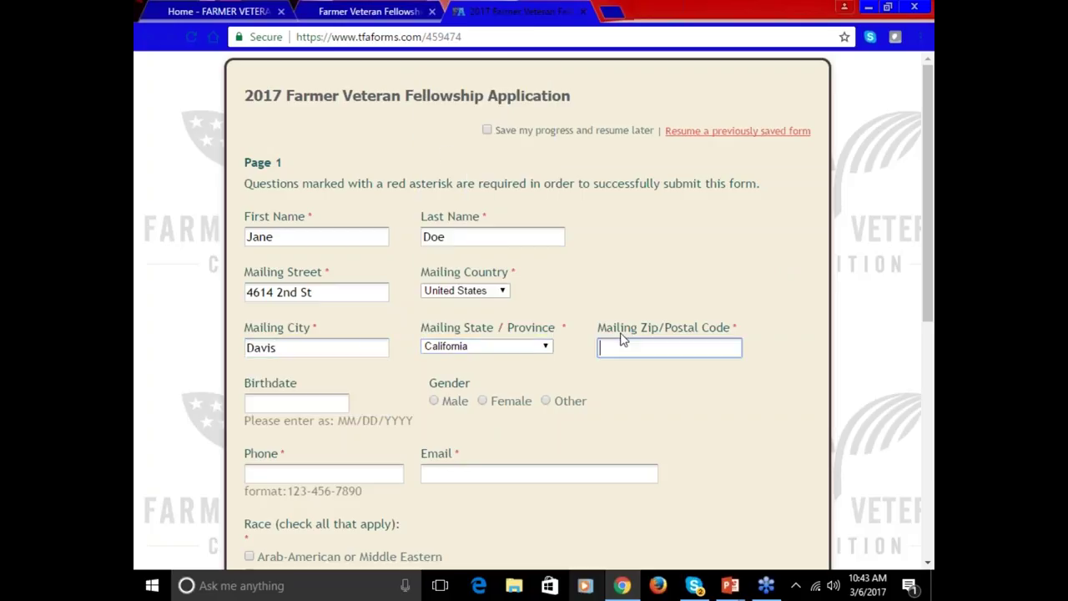
{"action": "type", "text": "95618"}
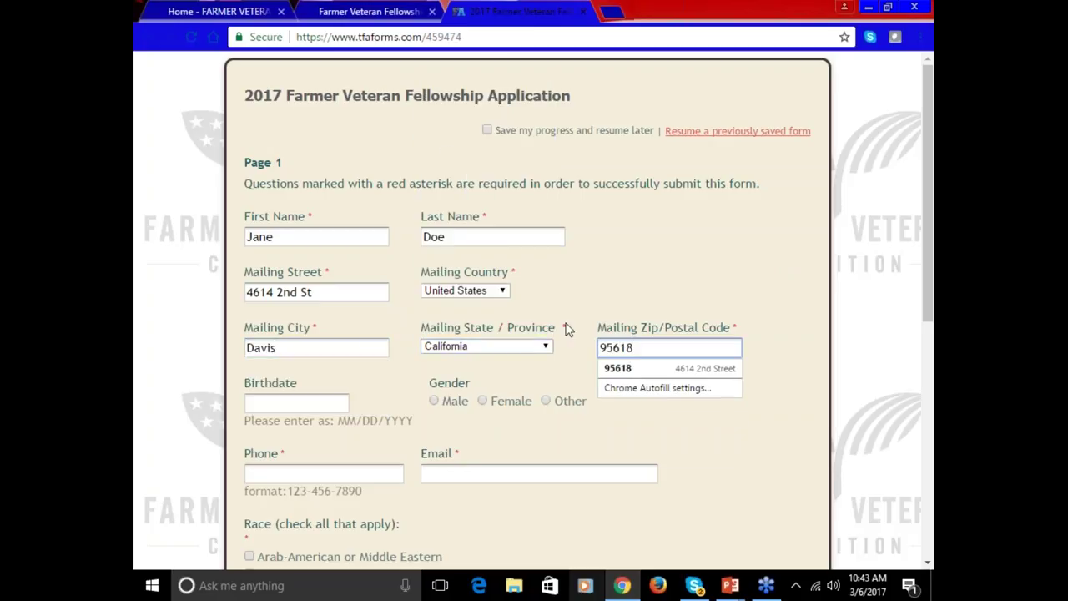
{"action": "key", "text": "Escape"}
{"action": "left_click", "coordinate": [325, 406]}
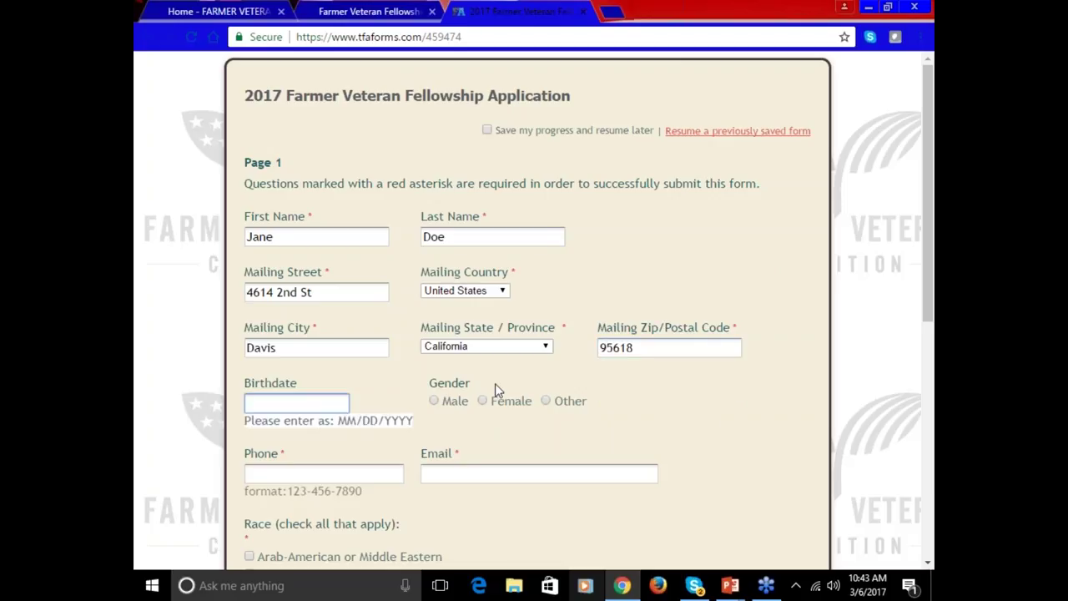
- Enter birthdate 01/01/1965, select gender Other, and fill in the applicant's phone number and e-mail
{"action": "type", "text": "0"}
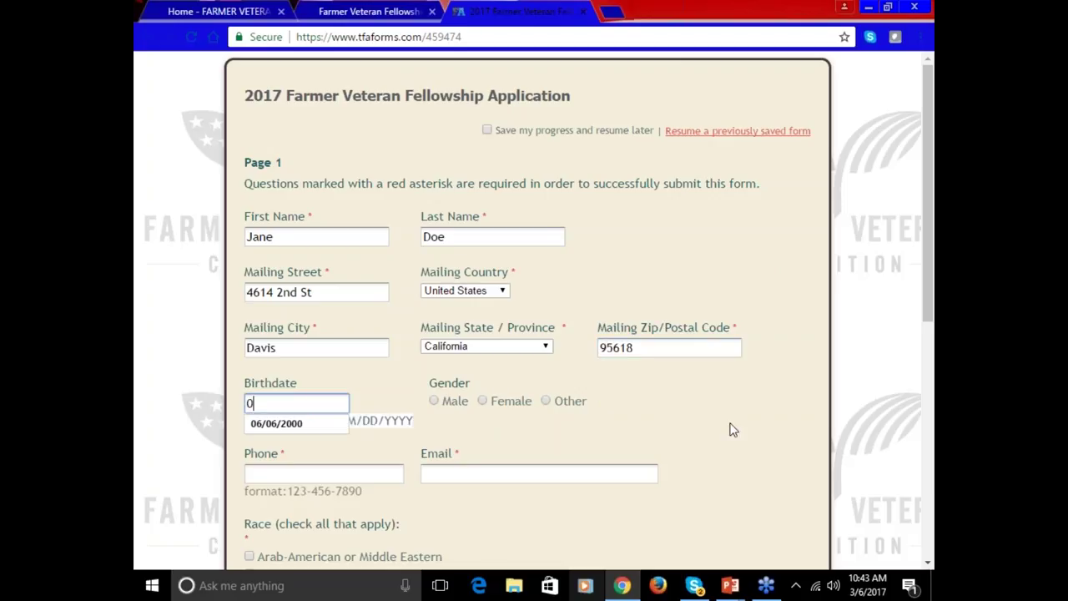
{"action": "type", "text": "1/01/1965"}
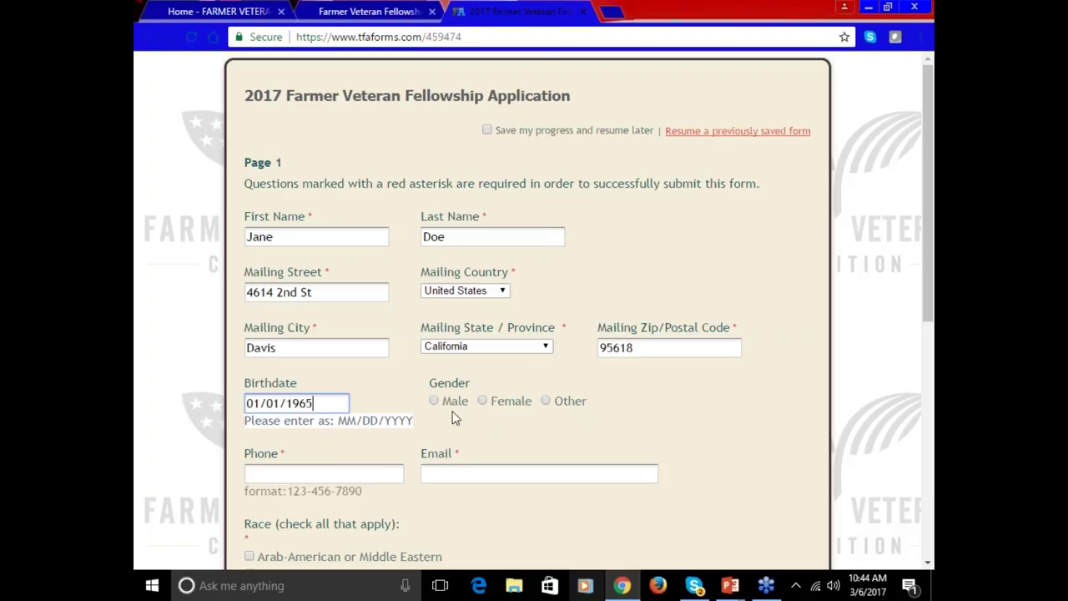
{"action": "left_click", "coordinate": [545, 402]}
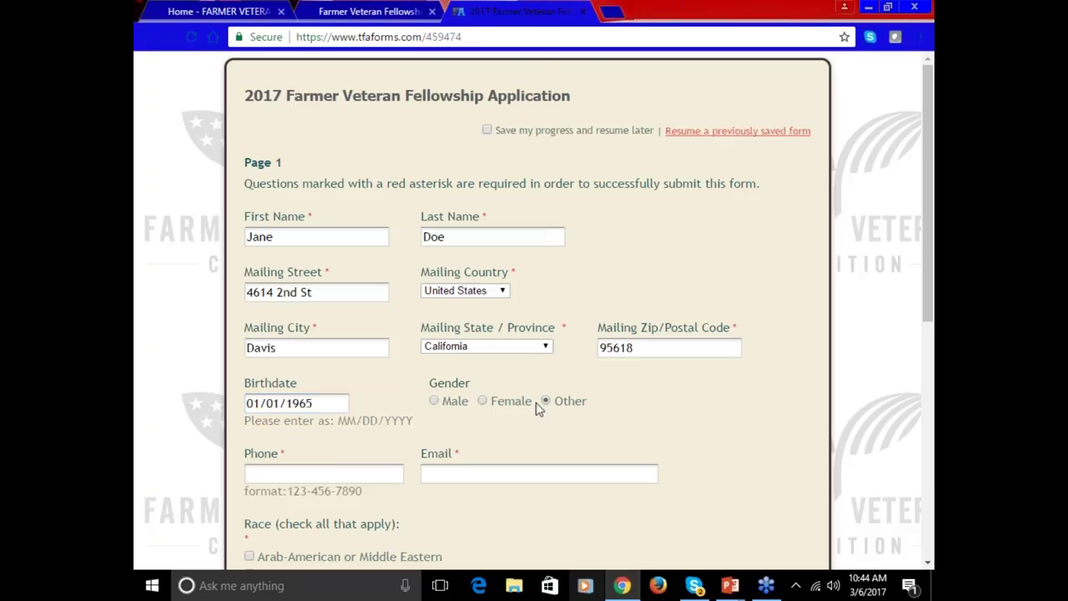
{"action": "left_click", "coordinate": [332, 471]}
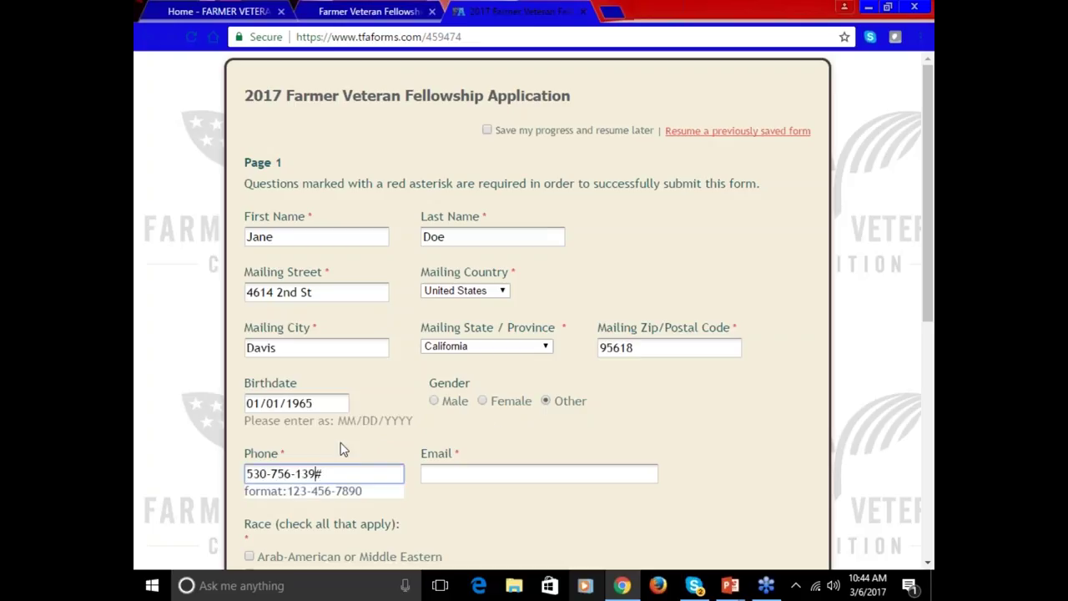
{"action": "left_click", "coordinate": [522, 481]}
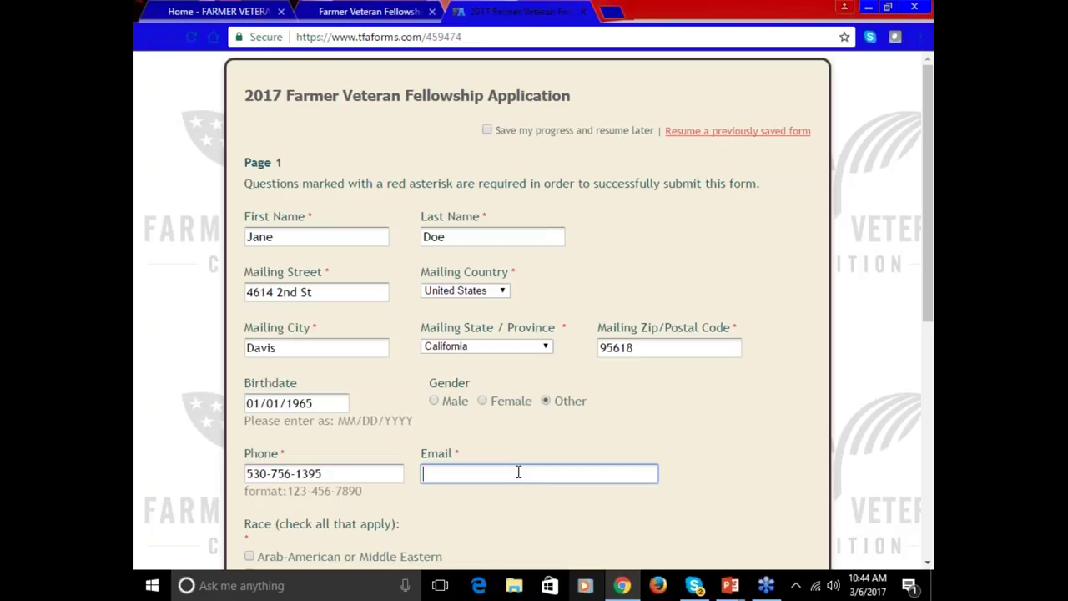
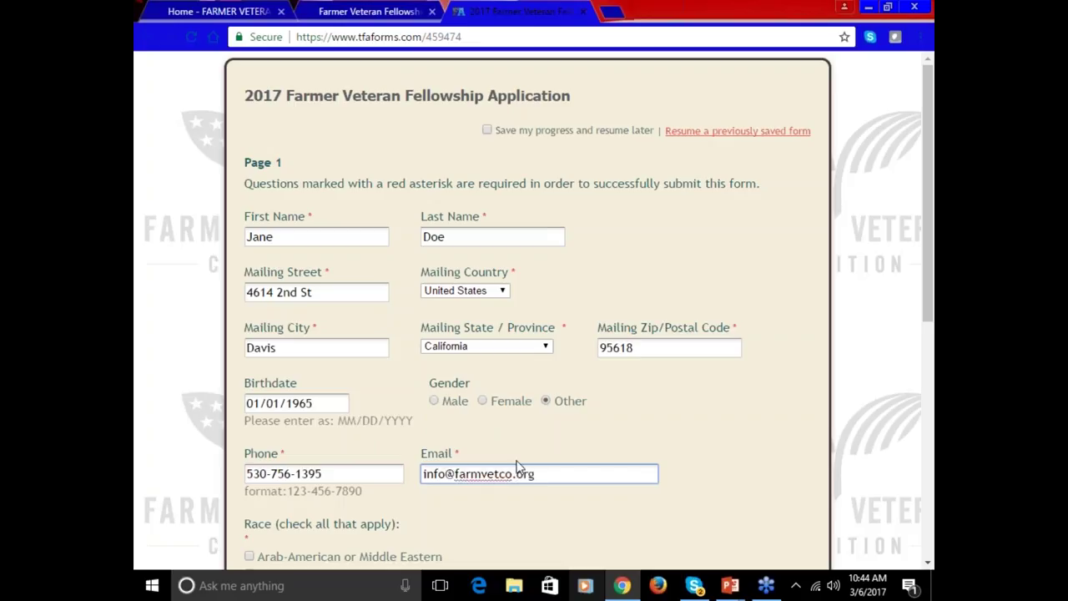
{"action": "left_click", "coordinate": [517, 511]}
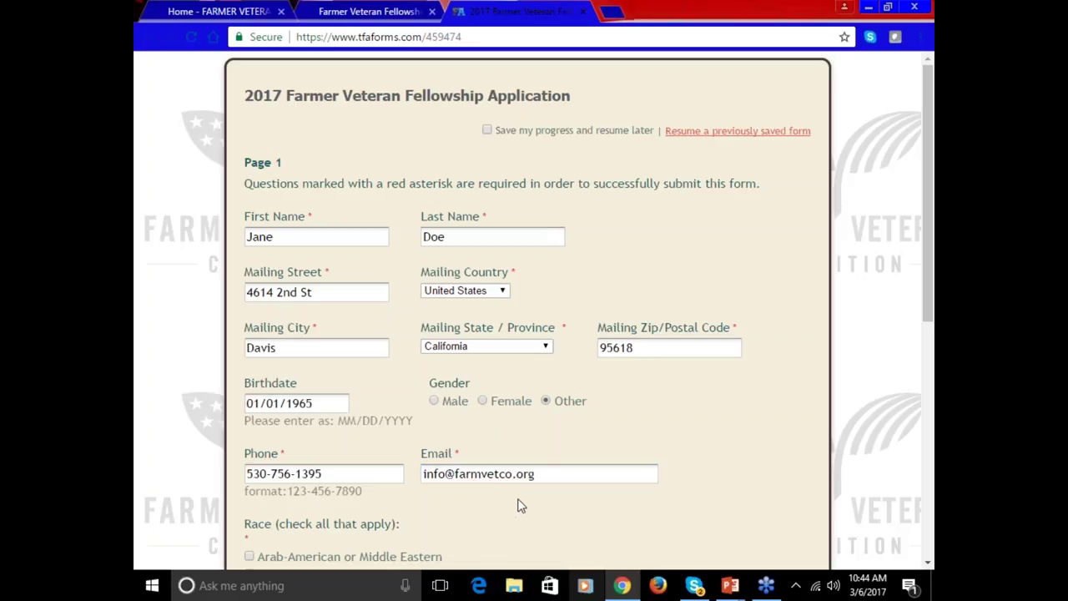
- Tick race Other, answer the felony question Yes explained as 'test', and confirm Armed Forces service
{"action": "scroll", "coordinate": [528, 505], "scroll_direction": "down", "scroll_amount": 1}
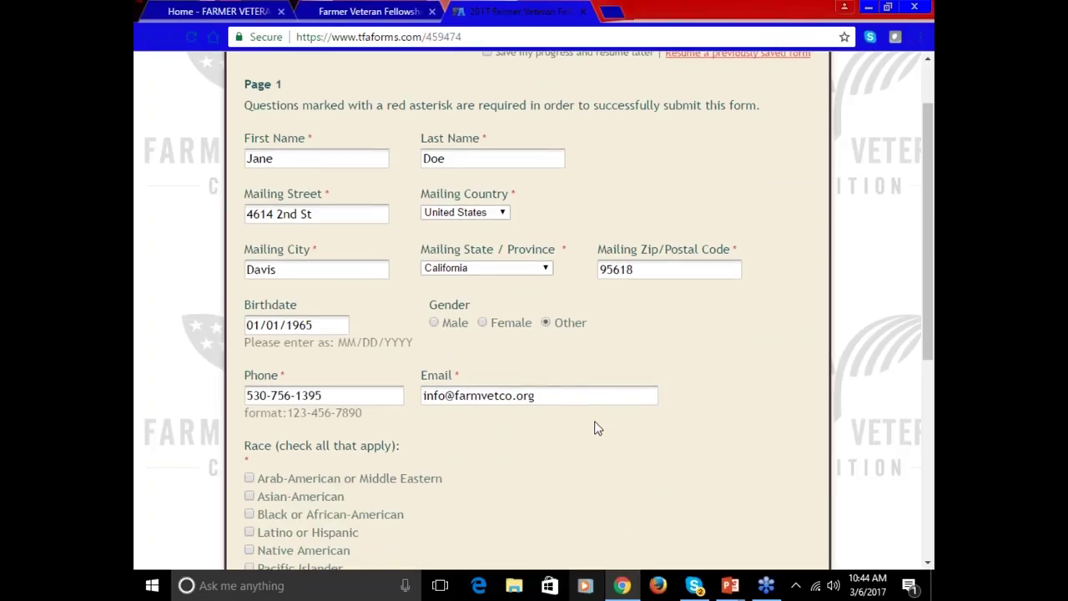
{"action": "scroll", "coordinate": [593, 433], "scroll_direction": "down", "scroll_amount": 2}
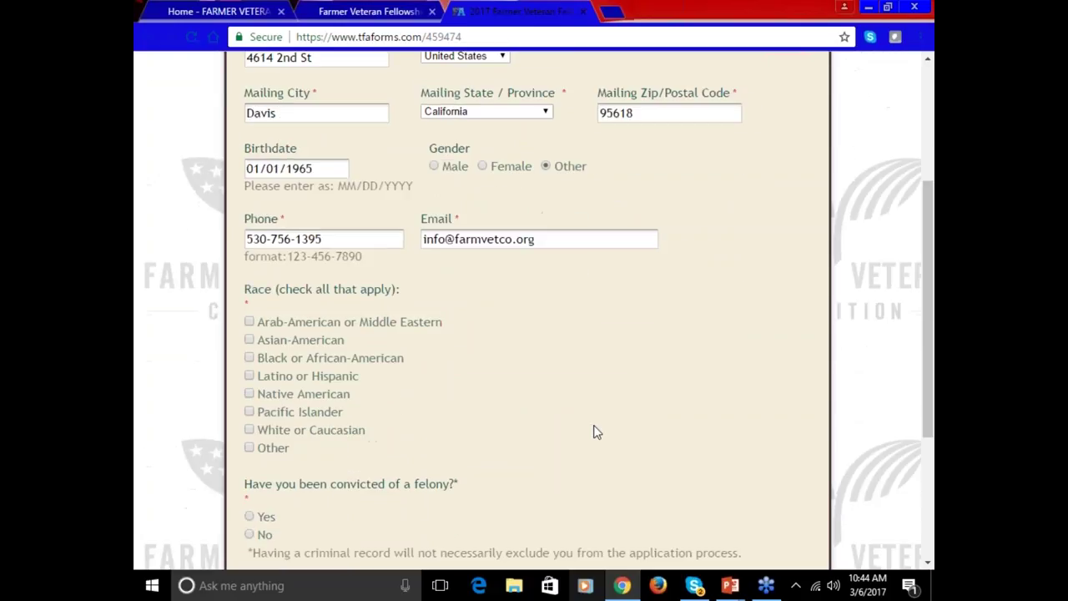
{"action": "left_click", "coordinate": [249, 448]}
{"action": "scroll", "coordinate": [250, 451], "scroll_direction": "down", "scroll_amount": 3}
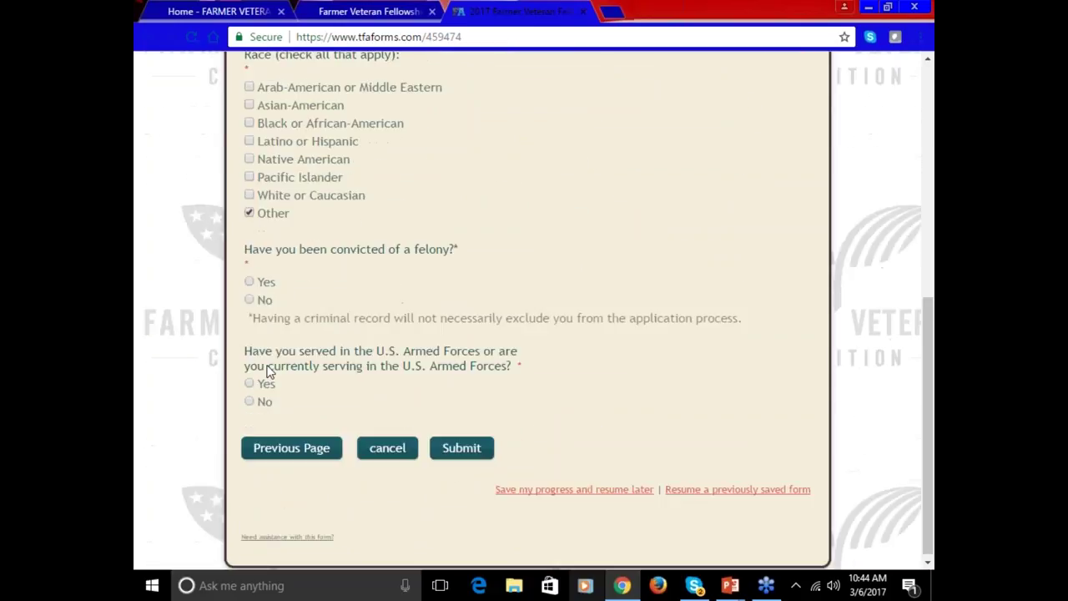
{"action": "left_click", "coordinate": [249, 282]}
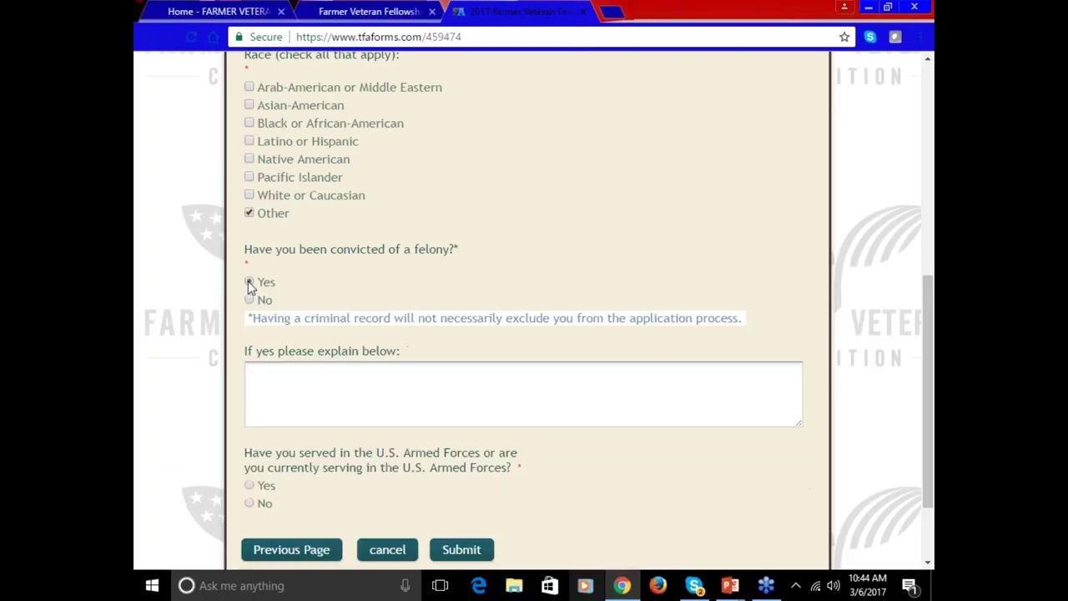
{"action": "left_click", "coordinate": [308, 386]}
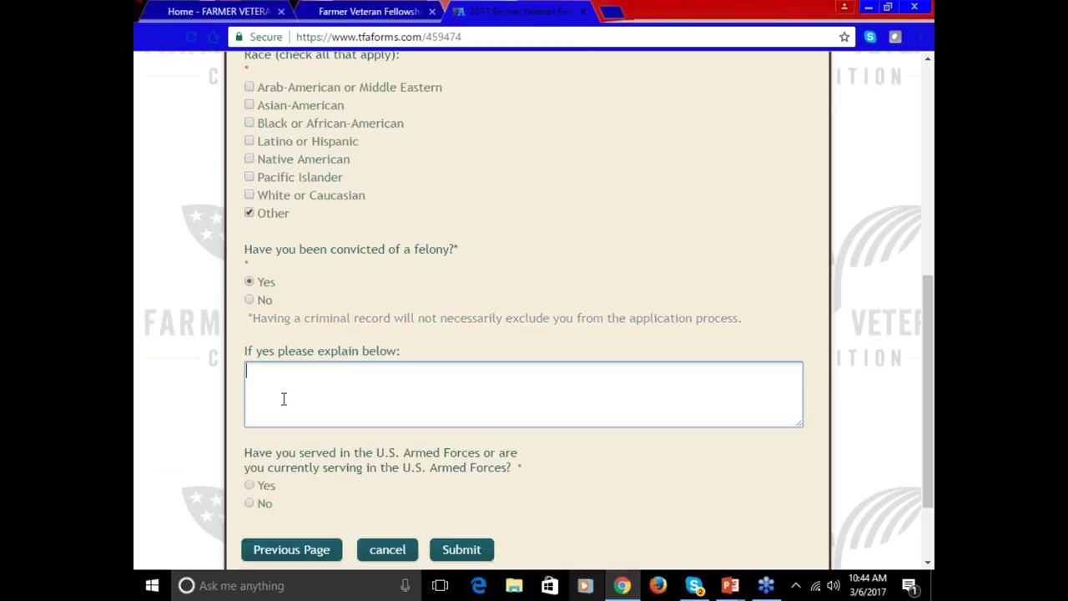
{"action": "type", "text": "test"}
{"action": "left_click", "coordinate": [251, 485]}
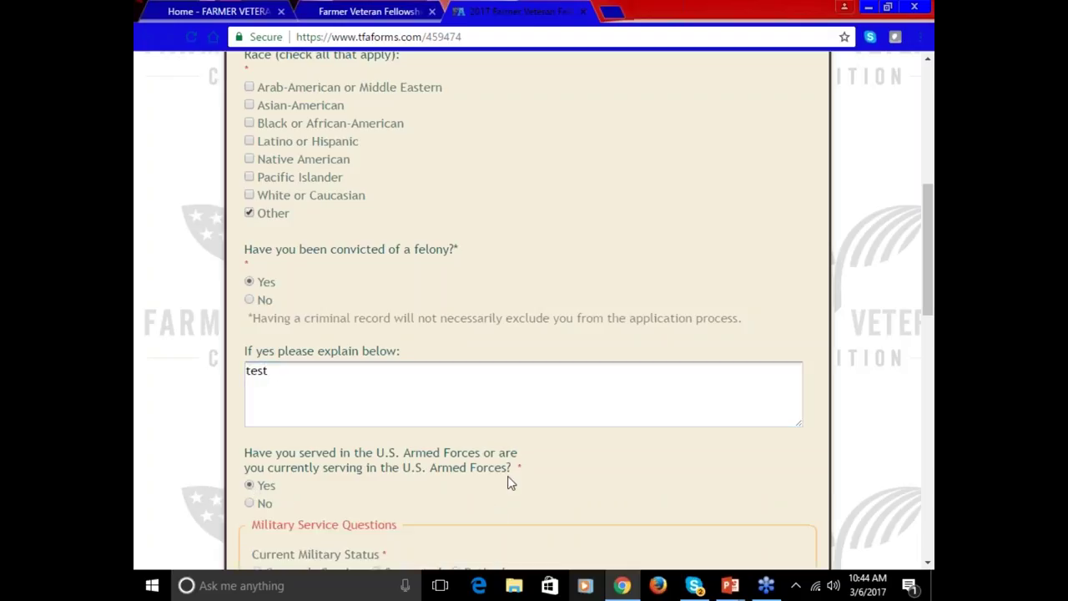
{"action": "scroll", "coordinate": [521, 473], "scroll_direction": "down", "scroll_amount": 1}
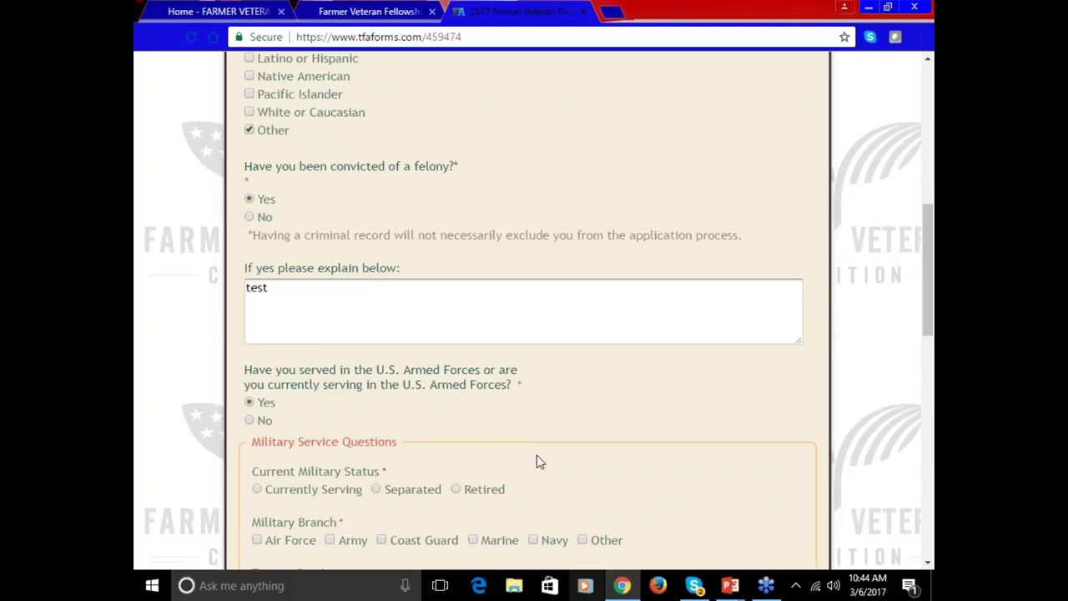
- Record Currently Serving, Air Force, Active Duty, from 01/01/1965 to 01/01/1970
{"action": "scroll", "coordinate": [536, 457], "scroll_direction": "down", "scroll_amount": 3}
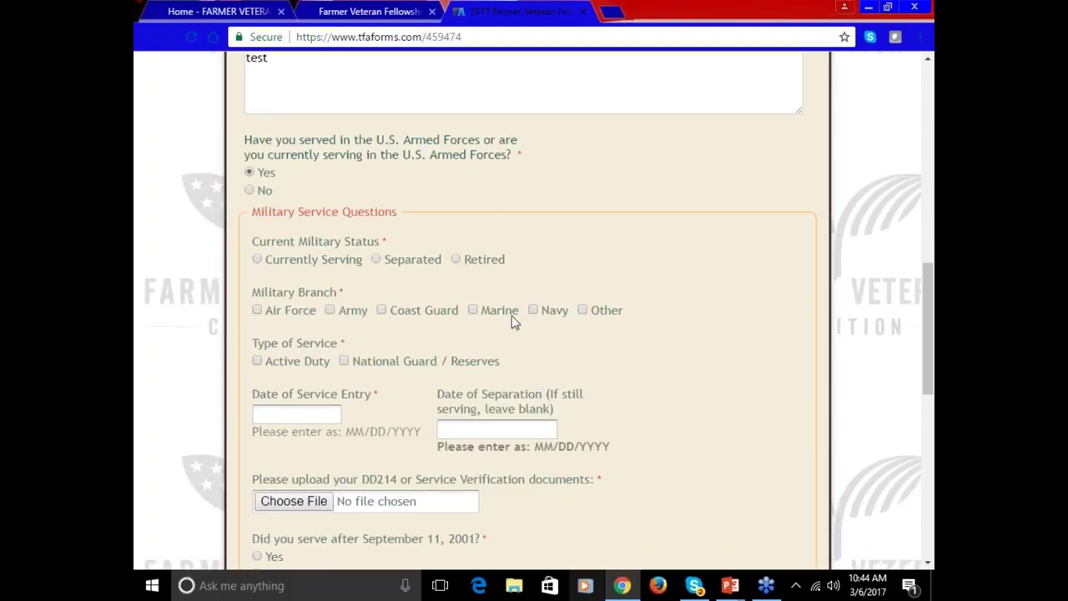
{"action": "left_click", "coordinate": [257, 259]}
{"action": "left_click", "coordinate": [257, 310]}
{"action": "left_click", "coordinate": [257, 360]}
{"action": "left_click", "coordinate": [276, 408]}
{"action": "type", "text": "01"}
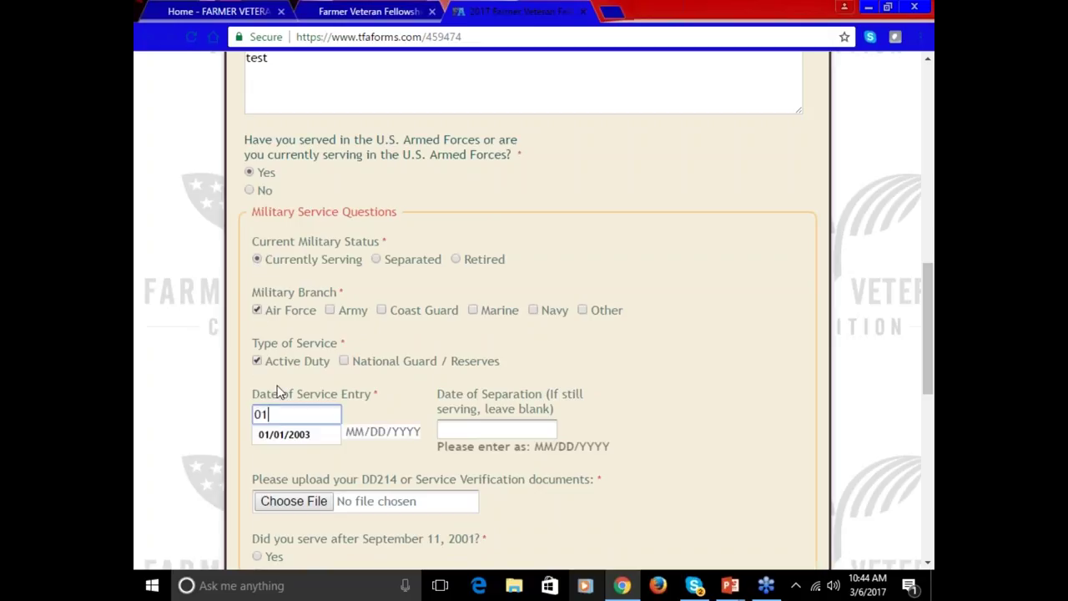
{"action": "type", "text": "/01/1965"}
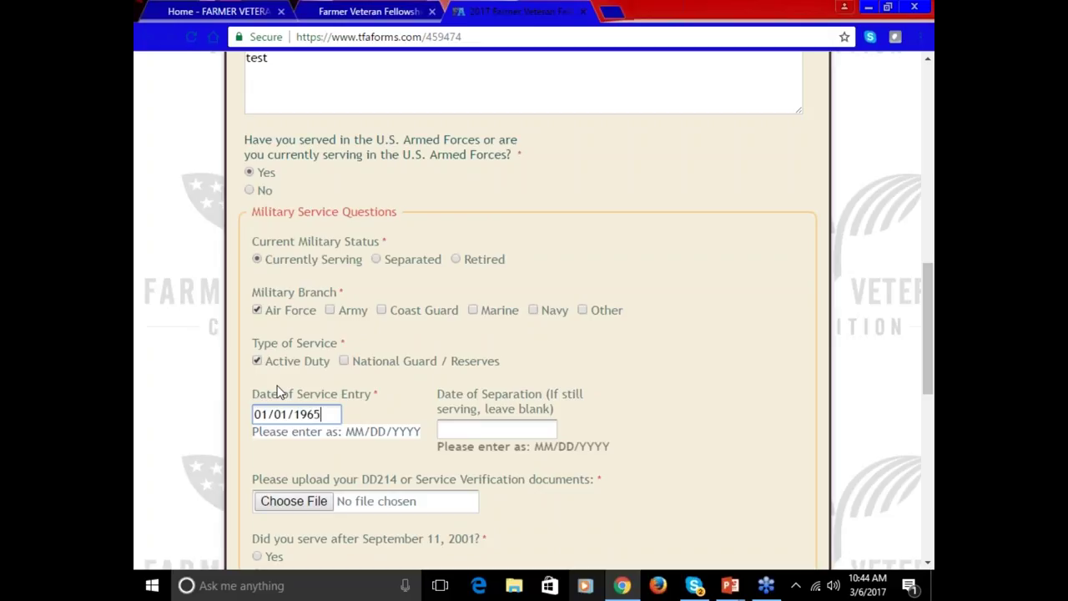
{"action": "left_click", "coordinate": [453, 427]}
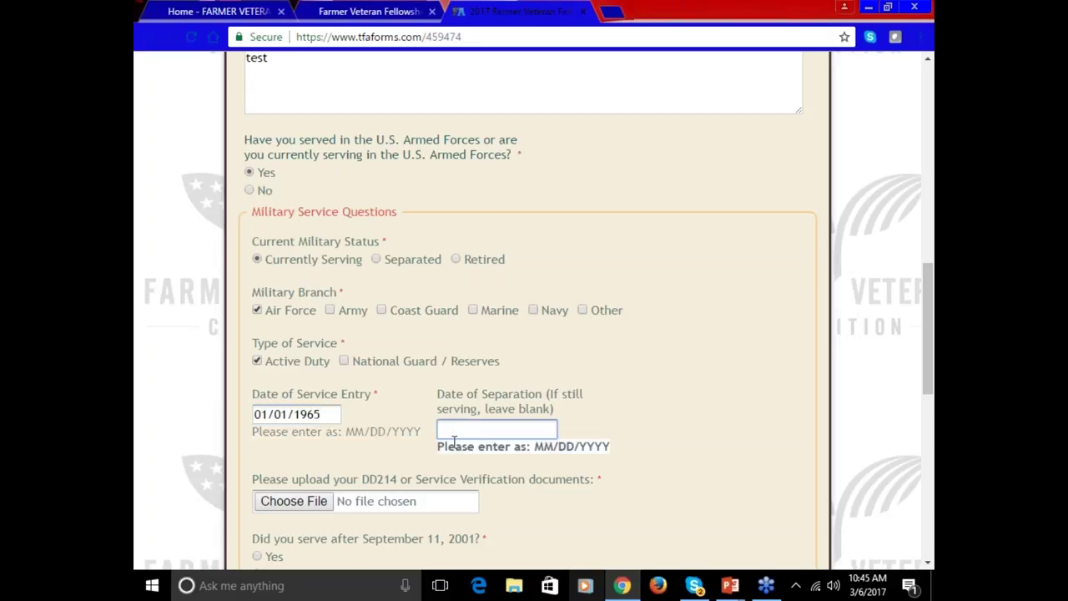
{"action": "type", "text": "01/01/1970"}
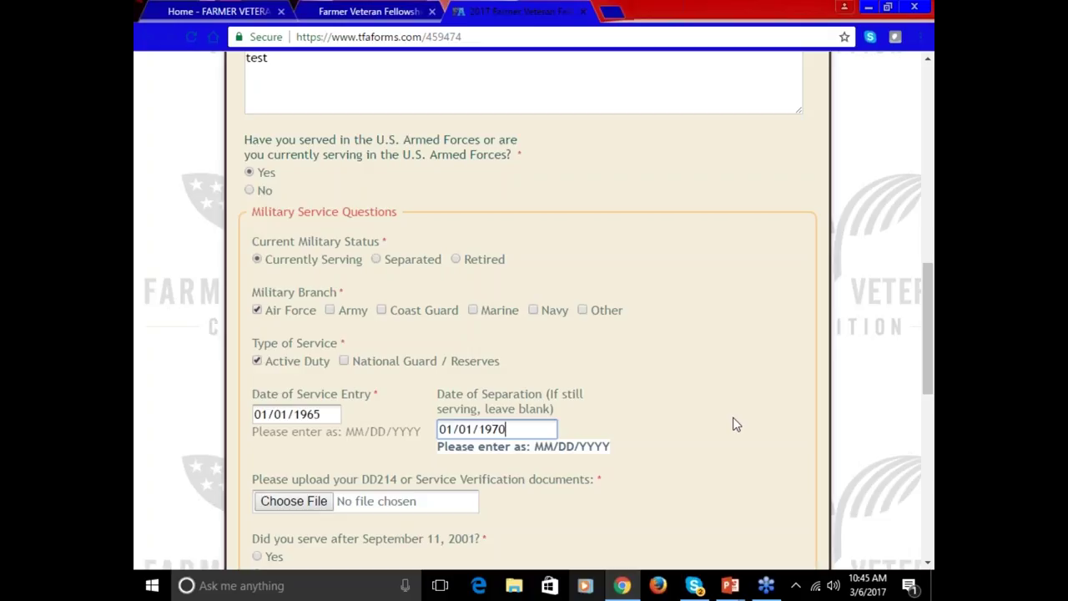
{"action": "left_click", "coordinate": [400, 501]}
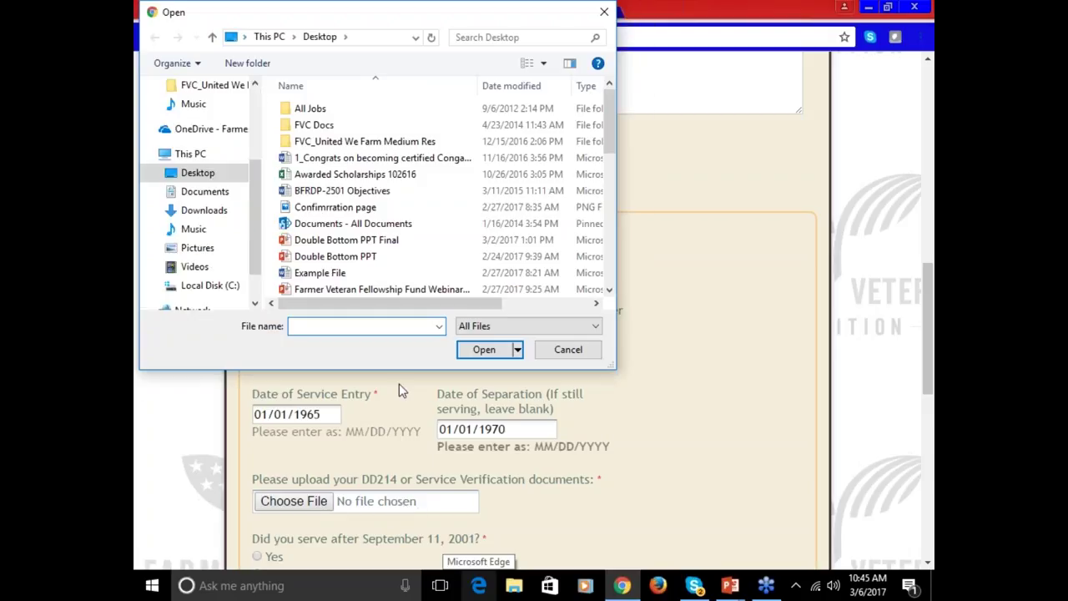
- Attach 'Confirmrration page.PNG' from the Desktop as the DD214 verification document
{"action": "scroll", "coordinate": [388, 222], "scroll_direction": "down", "scroll_amount": 2}
{"action": "scroll", "coordinate": [383, 222], "scroll_direction": "down", "scroll_amount": 3}
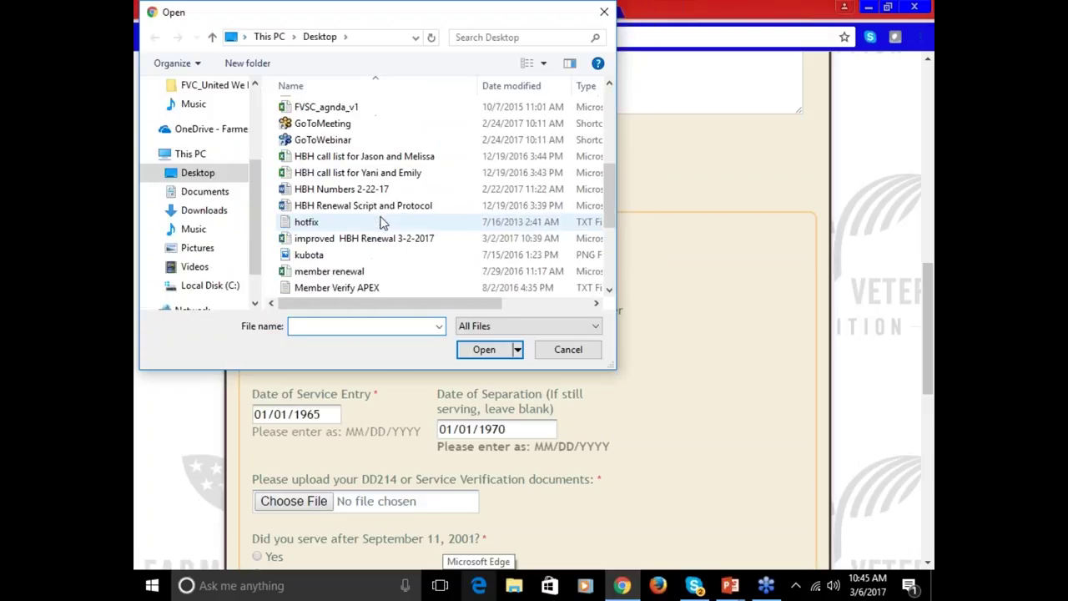
{"action": "scroll", "coordinate": [381, 223], "scroll_direction": "down", "scroll_amount": 4}
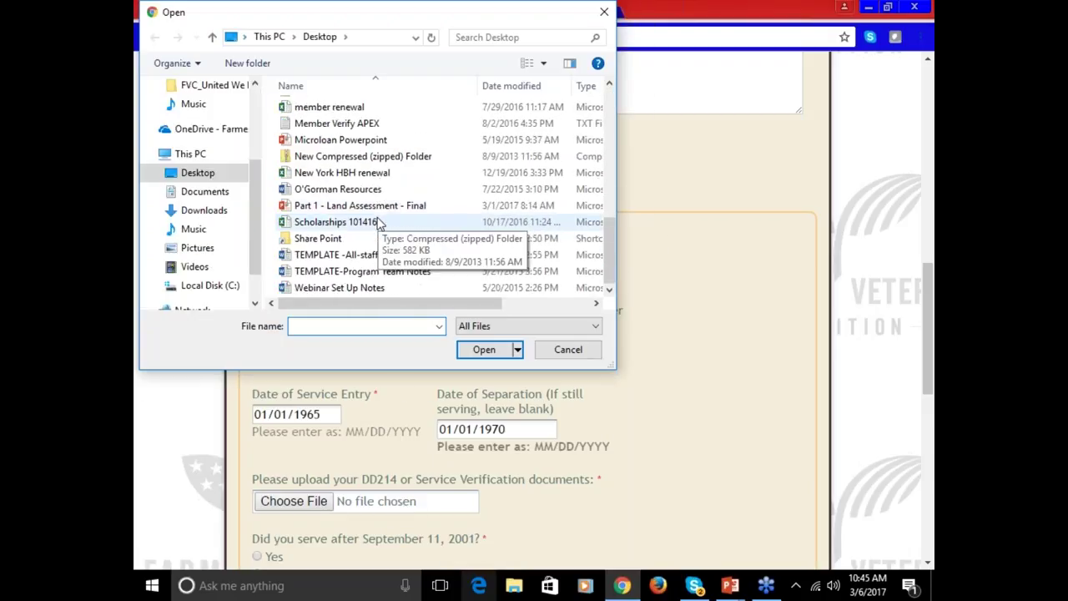
{"action": "scroll", "coordinate": [375, 224], "scroll_direction": "up", "scroll_amount": 6}
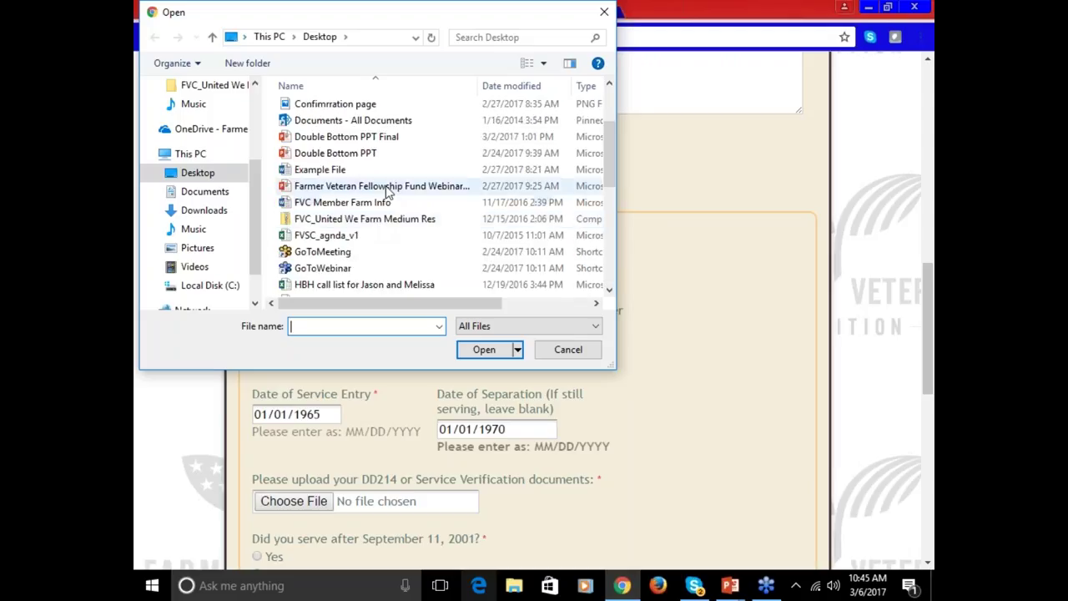
{"action": "left_click", "coordinate": [382, 111]}
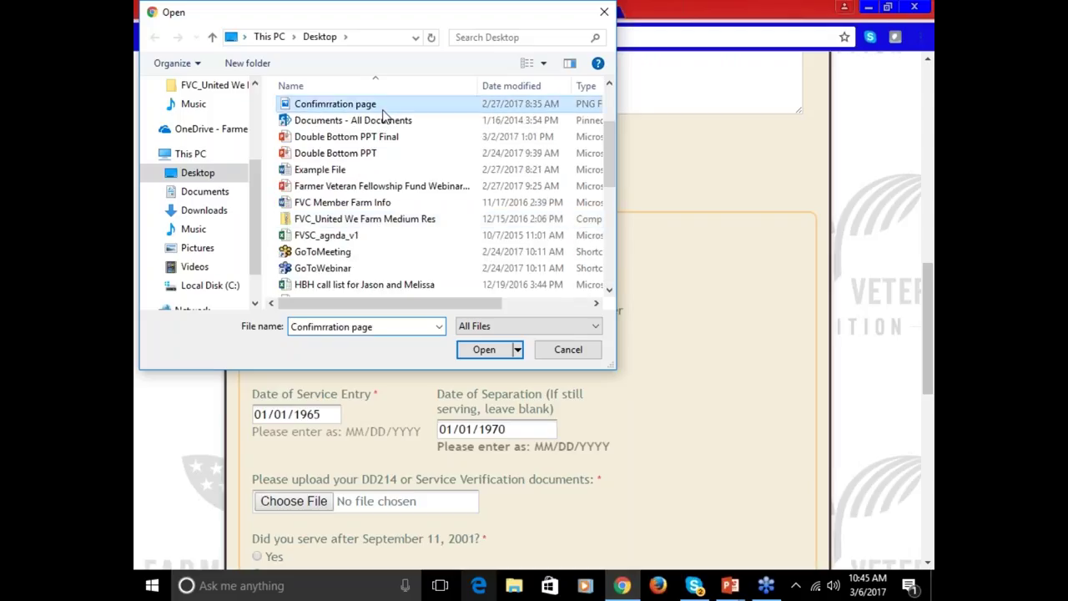
{"action": "left_click", "coordinate": [474, 355]}
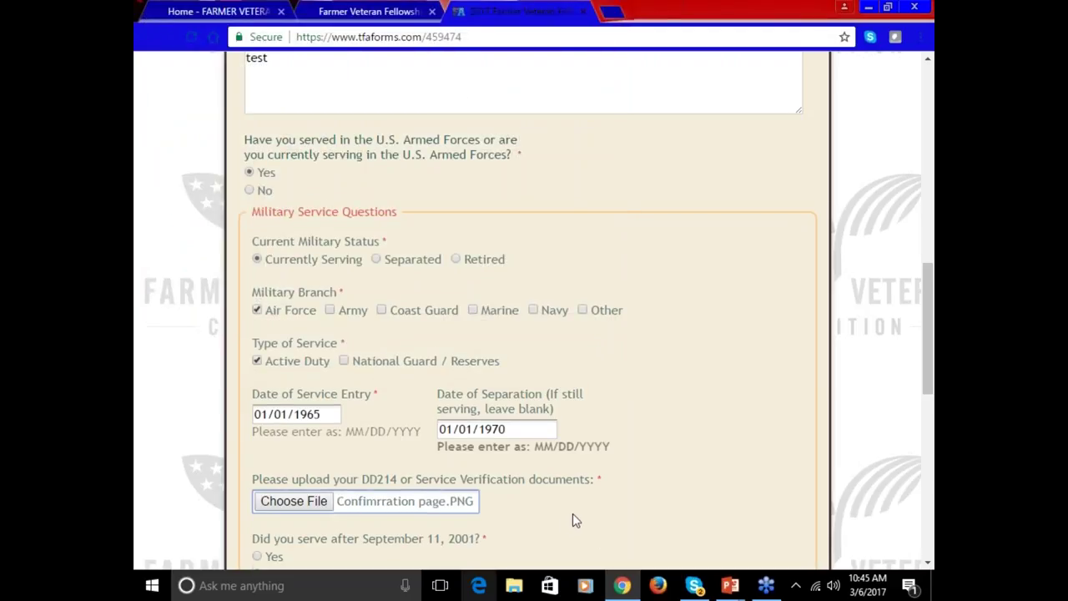
- Answer Yes to post-9/11 service, being wounded, injured or ill, a disability rating, and having deployed
{"action": "scroll", "coordinate": [573, 515], "scroll_direction": "down", "scroll_amount": 3}
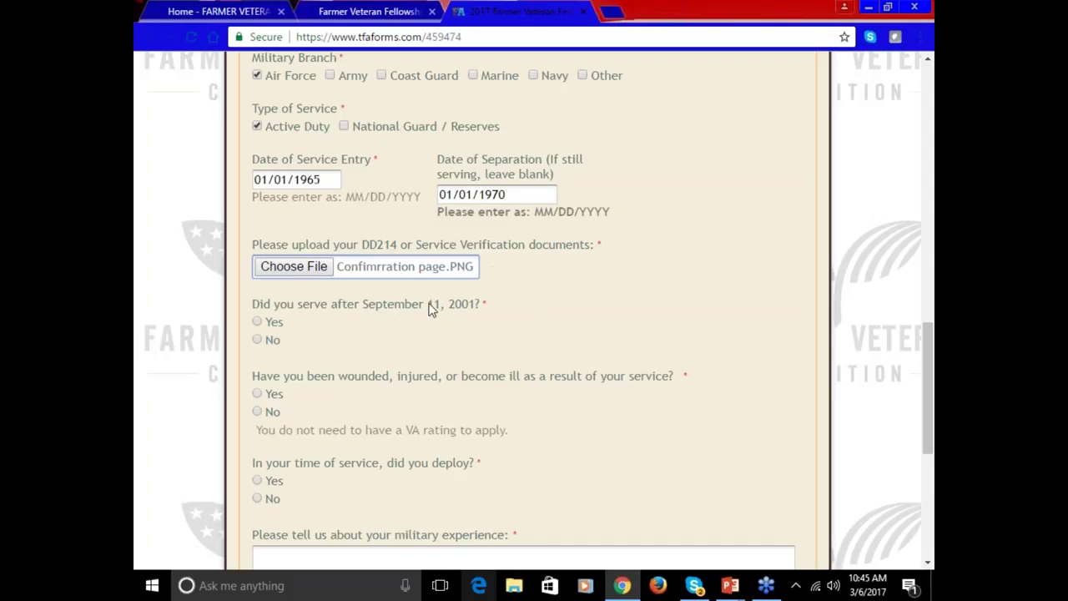
{"action": "left_click", "coordinate": [258, 322]}
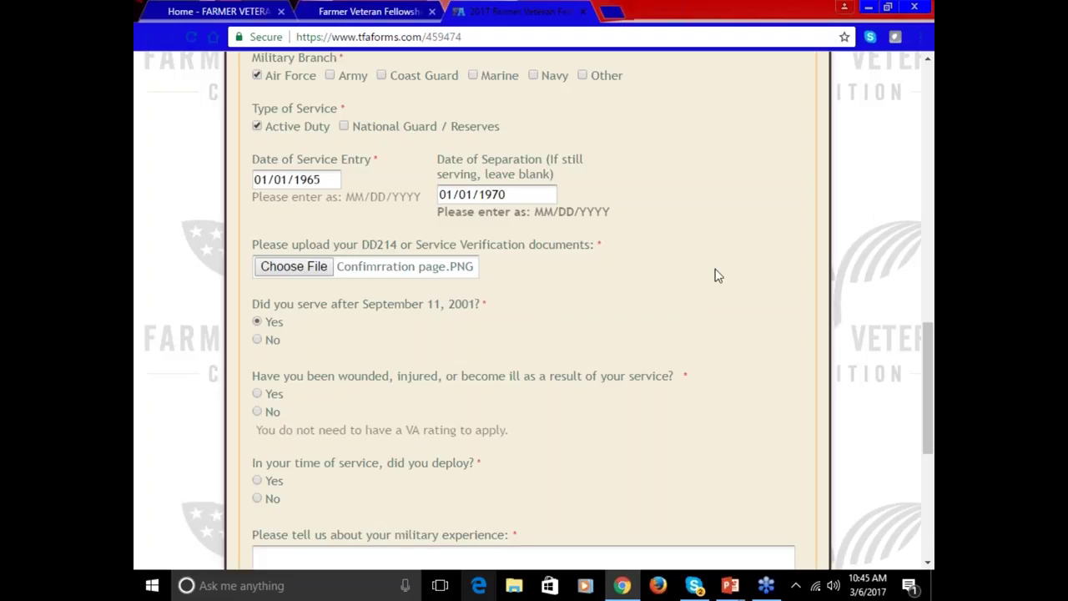
{"action": "left_click", "coordinate": [256, 395]}
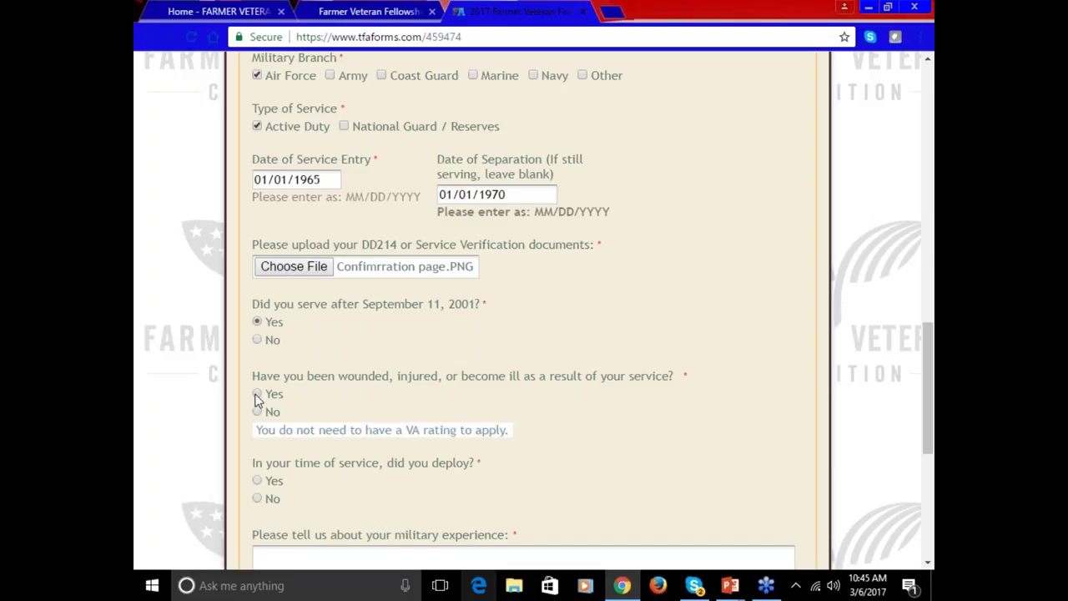
{"action": "scroll", "coordinate": [256, 399], "scroll_direction": "down", "scroll_amount": 3}
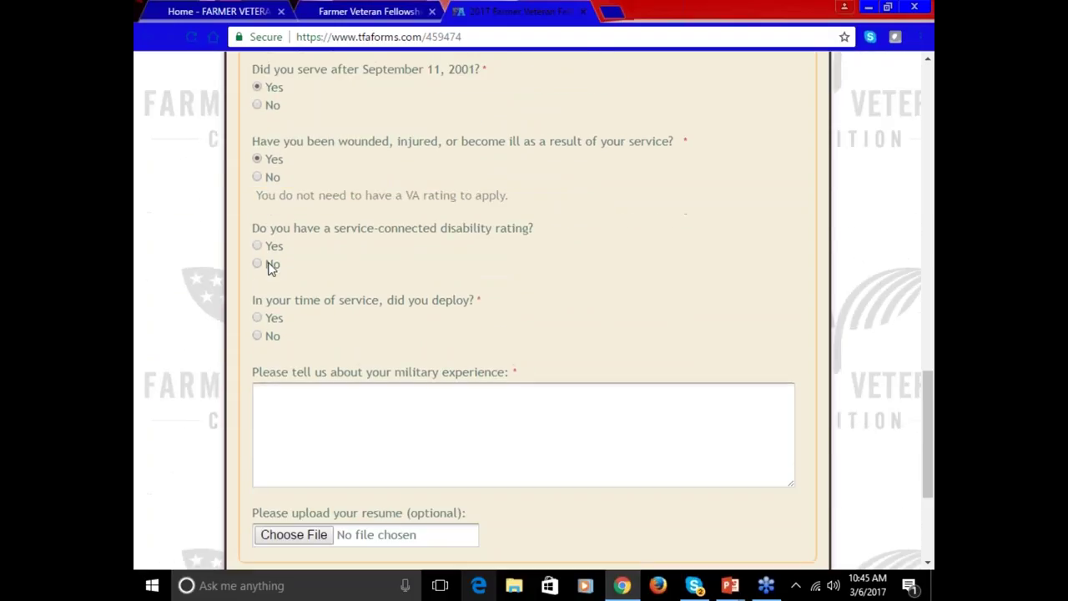
{"action": "left_click", "coordinate": [257, 249]}
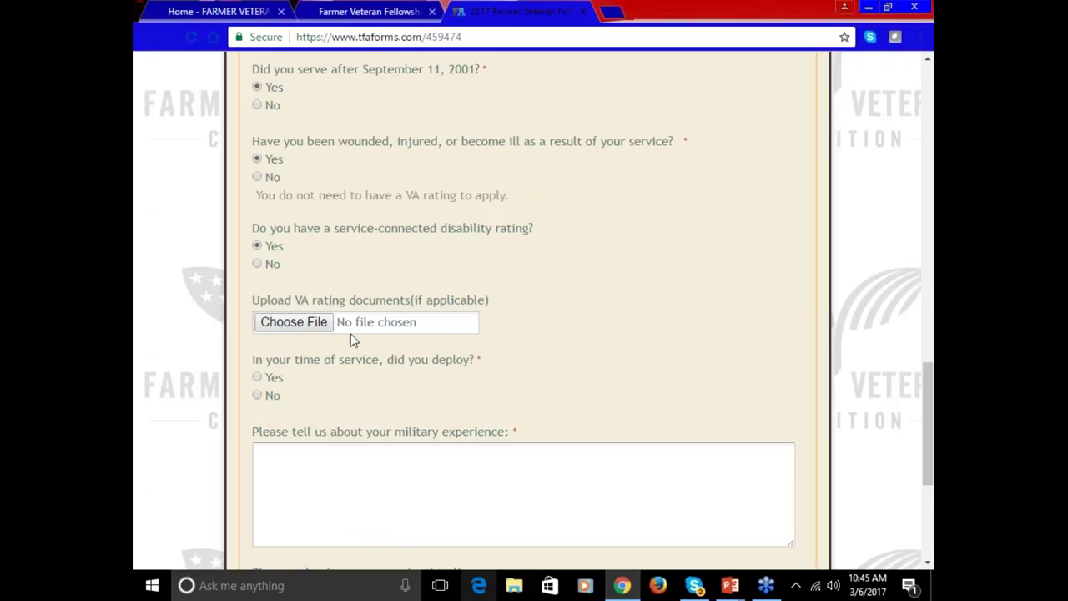
{"action": "left_click", "coordinate": [259, 379]}
- Record 1 deployment to Desert Storm, describe military experience as 'test', and cancel the resume upload
{"action": "scroll", "coordinate": [259, 384], "scroll_direction": "down", "scroll_amount": 3}
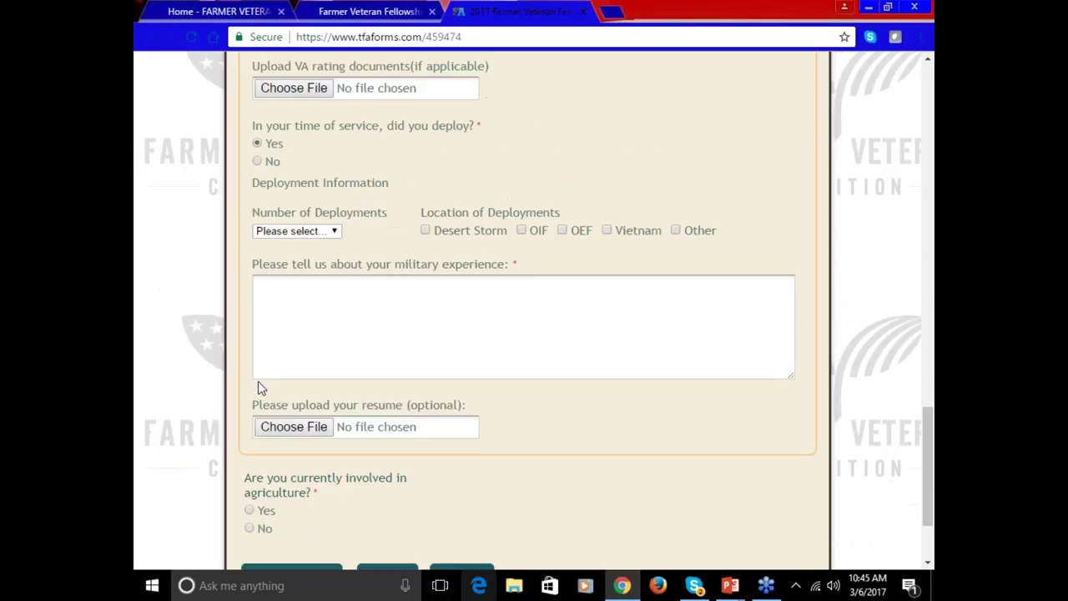
{"action": "left_click", "coordinate": [287, 232]}
{"action": "left_click", "coordinate": [282, 258]}
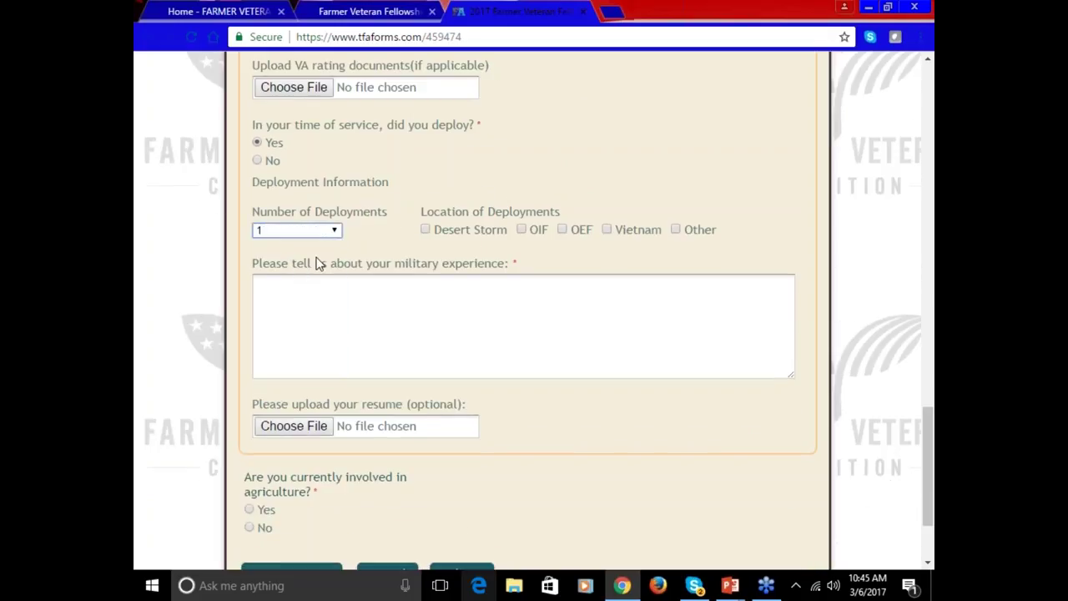
{"action": "left_click", "coordinate": [423, 230]}
{"action": "left_click", "coordinate": [420, 315]}
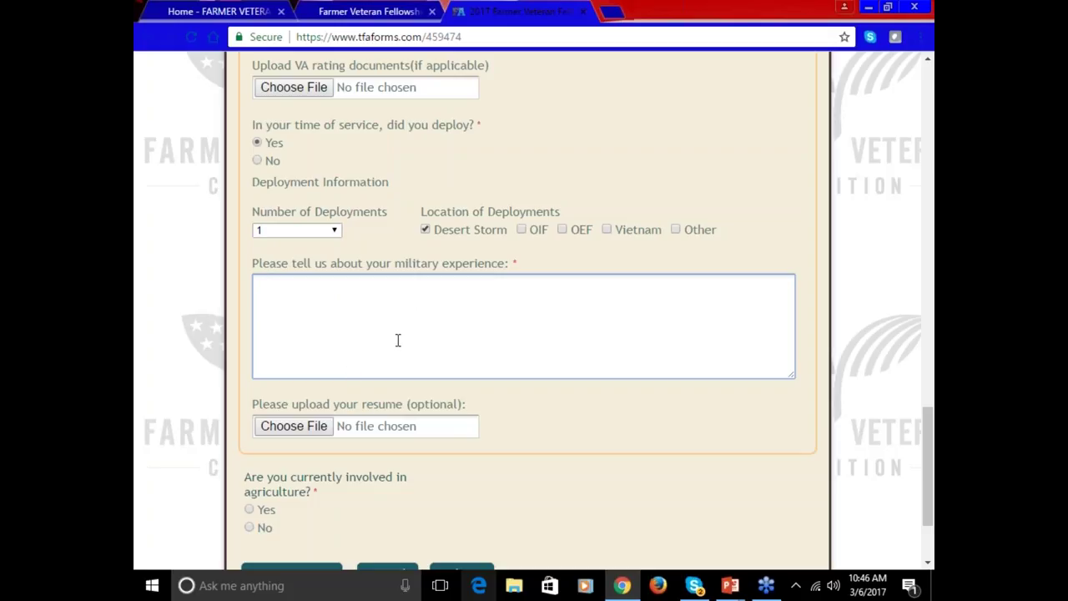
{"action": "type", "text": "test"}
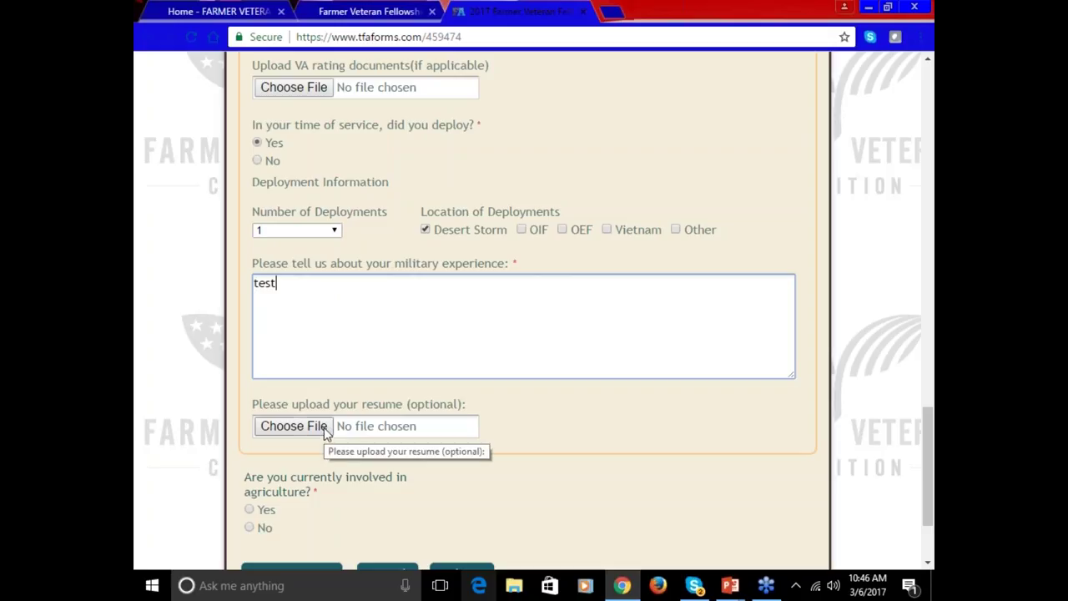
{"action": "left_click", "coordinate": [379, 432]}
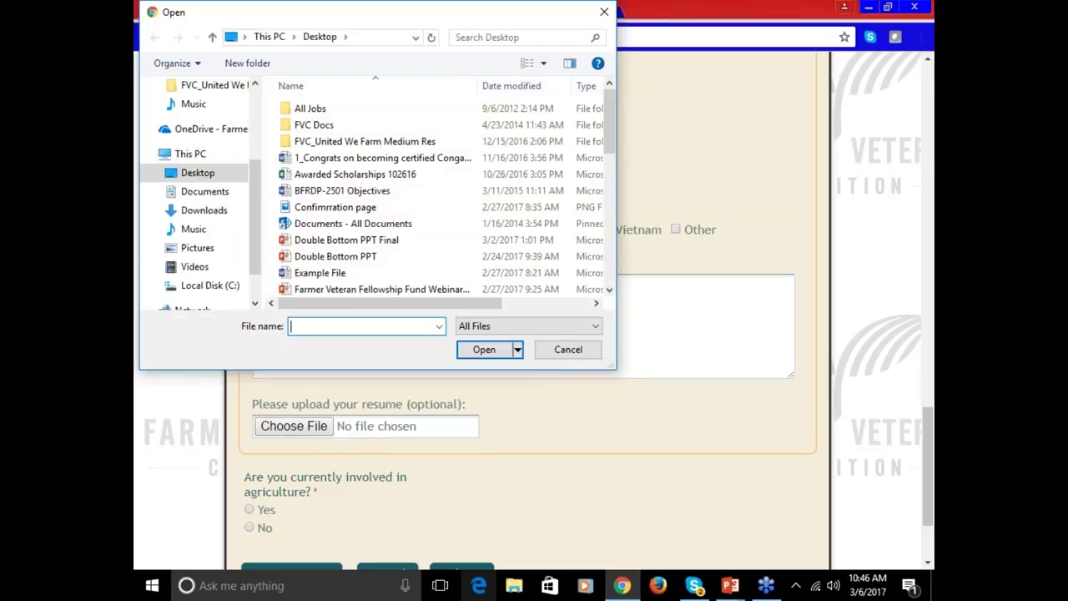
{"action": "left_click", "coordinate": [568, 349]}
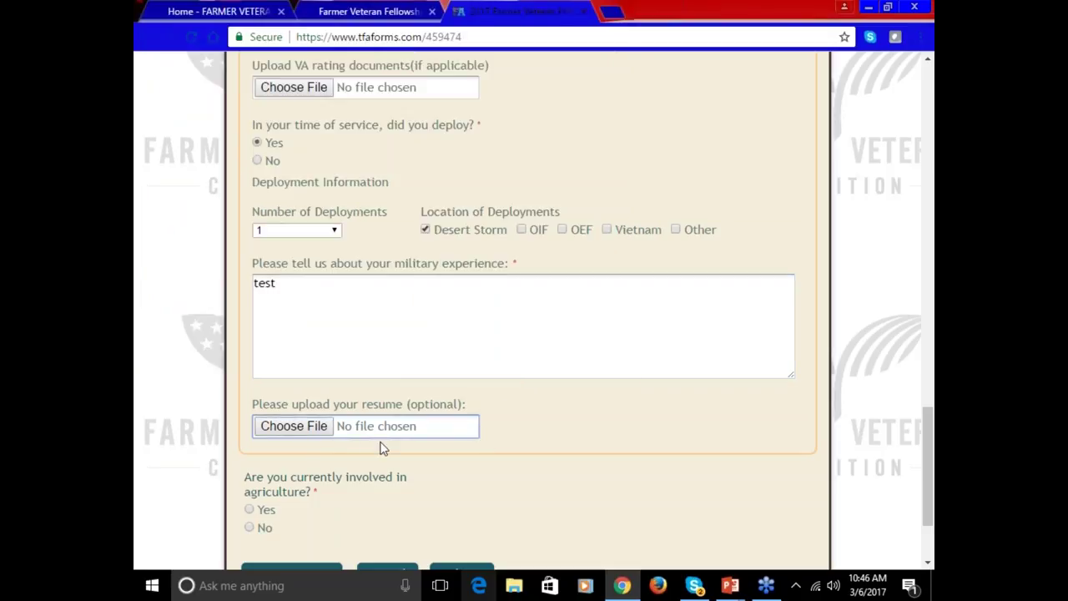
{"action": "scroll", "coordinate": [421, 429], "scroll_direction": "down", "scroll_amount": 3}
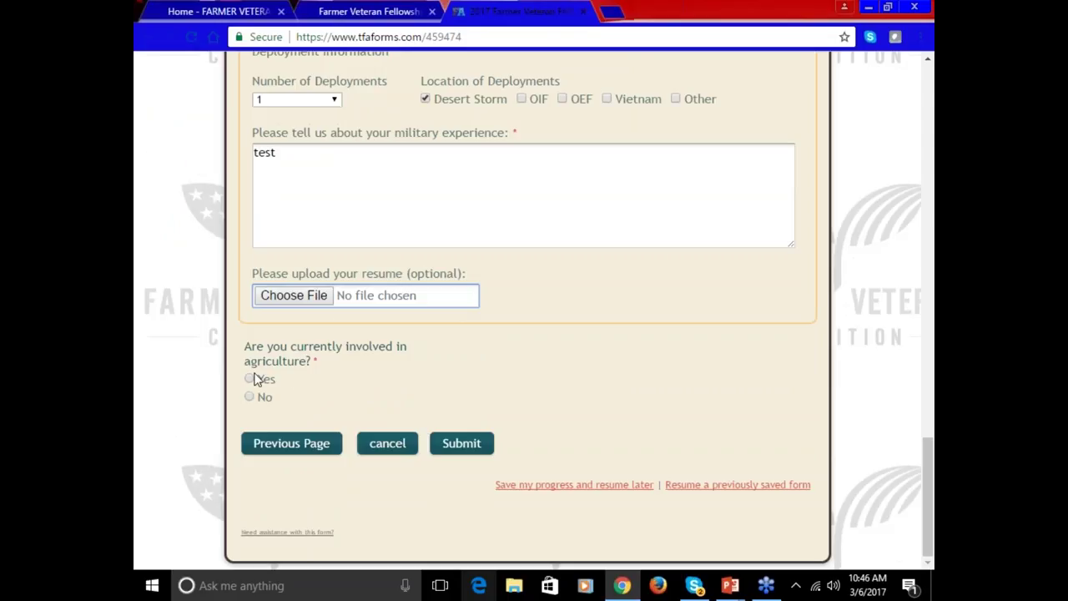
- Answer Yes to agriculture involvement, name the business 'test farm', and report 0 in 2016 sales
{"action": "left_click", "coordinate": [249, 380]}
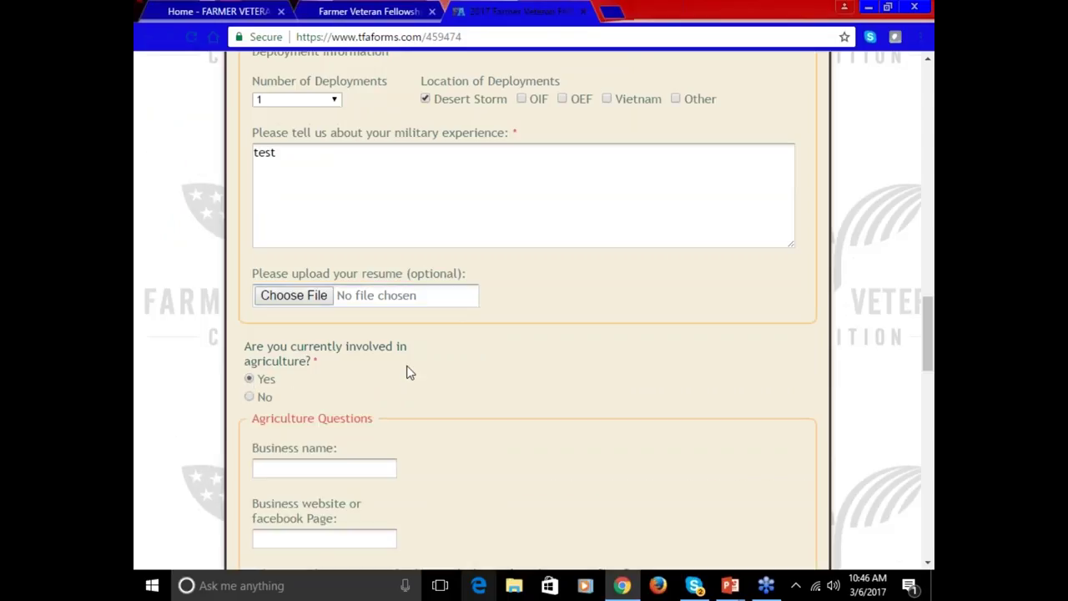
{"action": "scroll", "coordinate": [407, 372], "scroll_direction": "down", "scroll_amount": 5}
{"action": "left_click", "coordinate": [360, 236]}
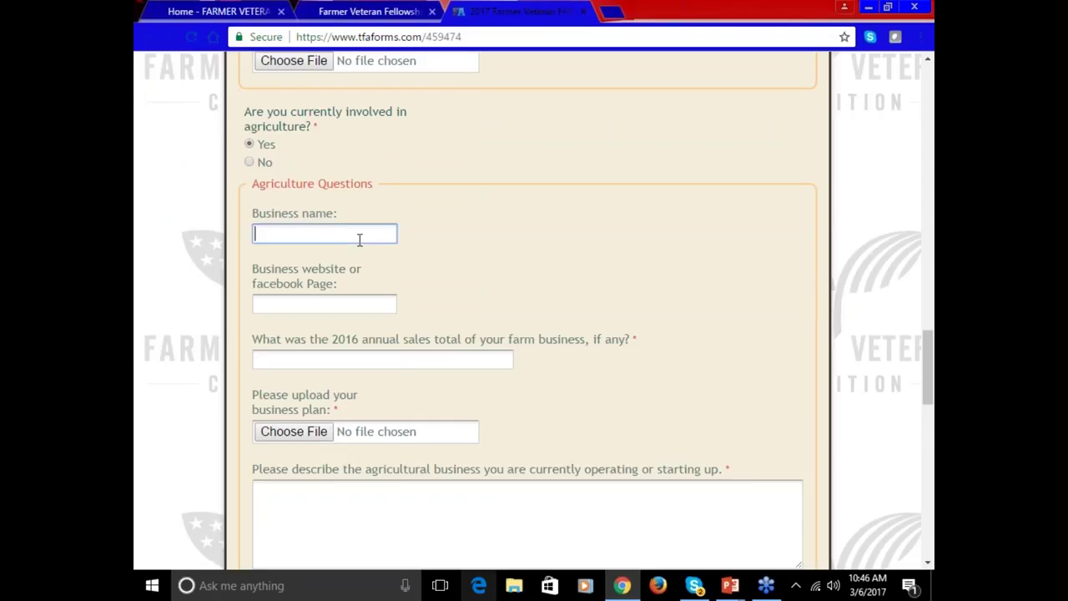
{"action": "type", "text": "test farm"}
{"action": "left_click", "coordinate": [354, 302]}
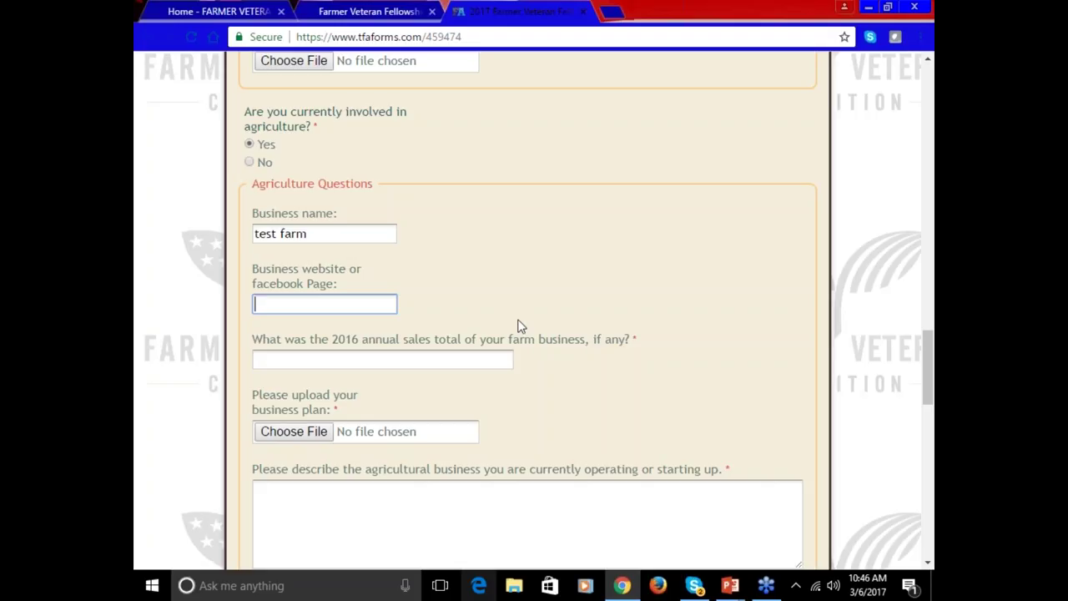
{"action": "scroll", "coordinate": [520, 323], "scroll_direction": "down", "scroll_amount": 1}
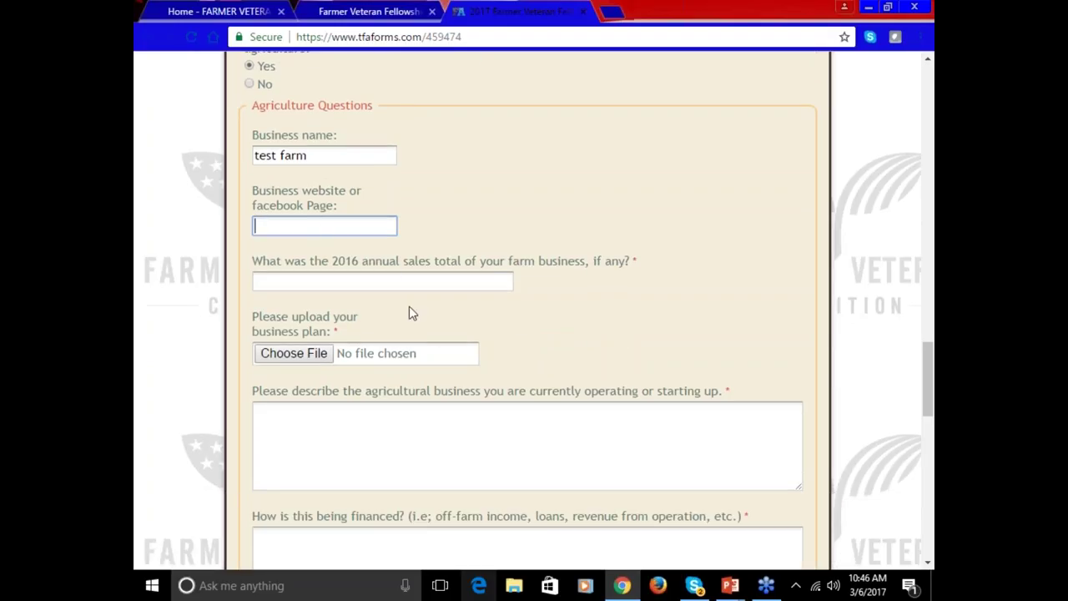
{"action": "left_click", "coordinate": [421, 287]}
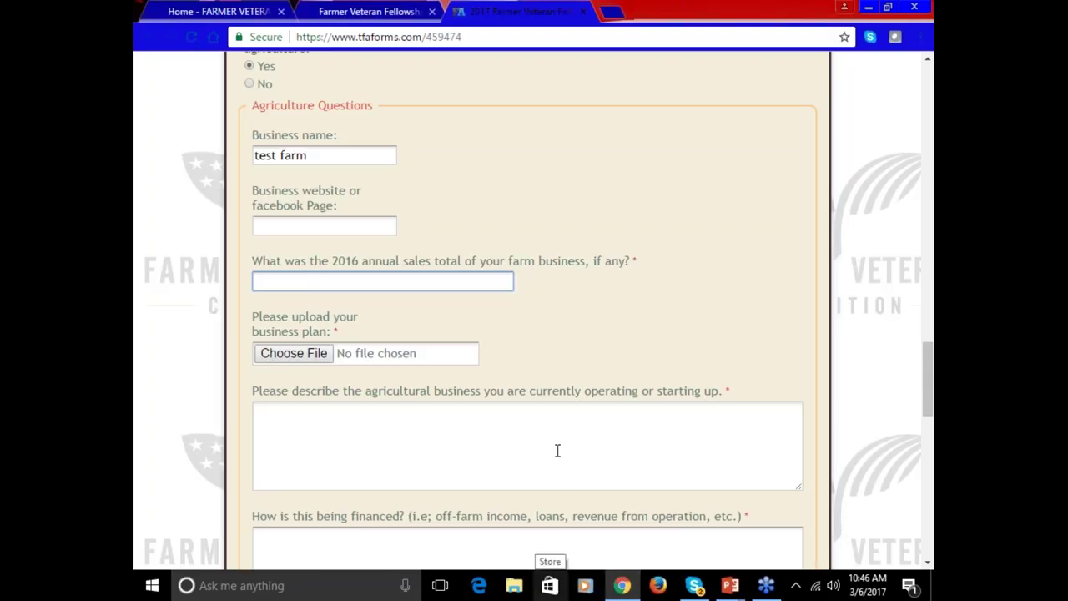
{"action": "type", "text": "0"}
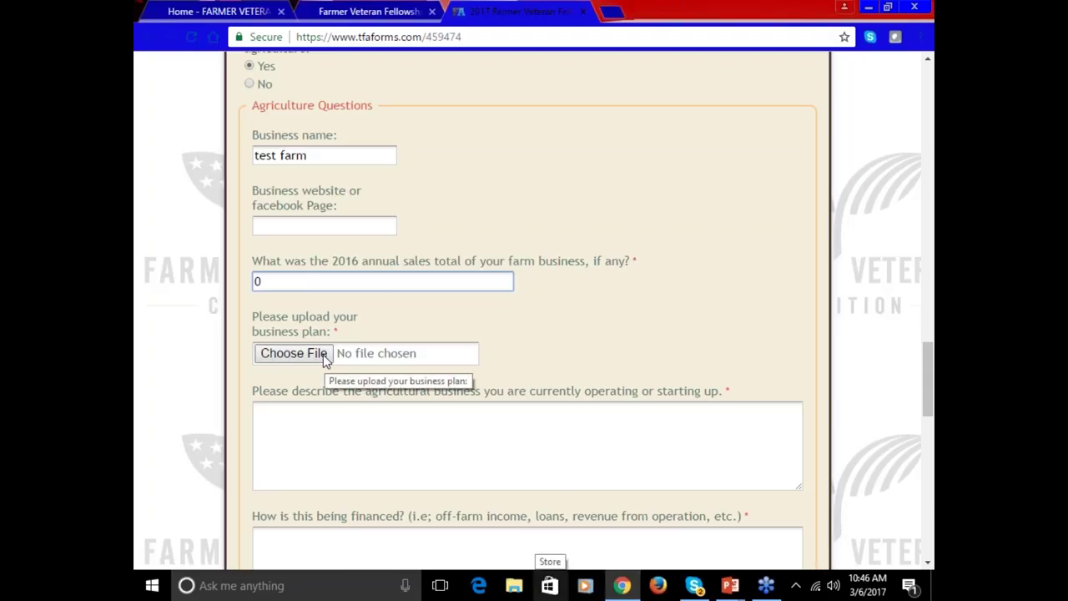
- Attach the Awarded Scholarships 102616 spreadsheet as the business plan
{"action": "left_click", "coordinate": [325, 355]}
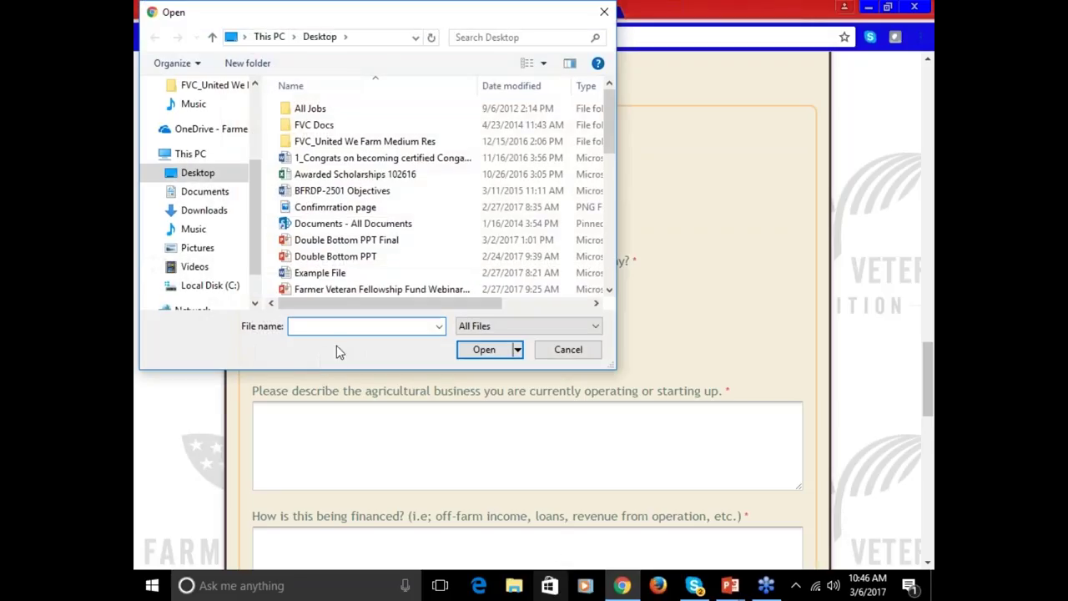
{"action": "left_click", "coordinate": [326, 177]}
{"action": "left_click", "coordinate": [469, 351]}
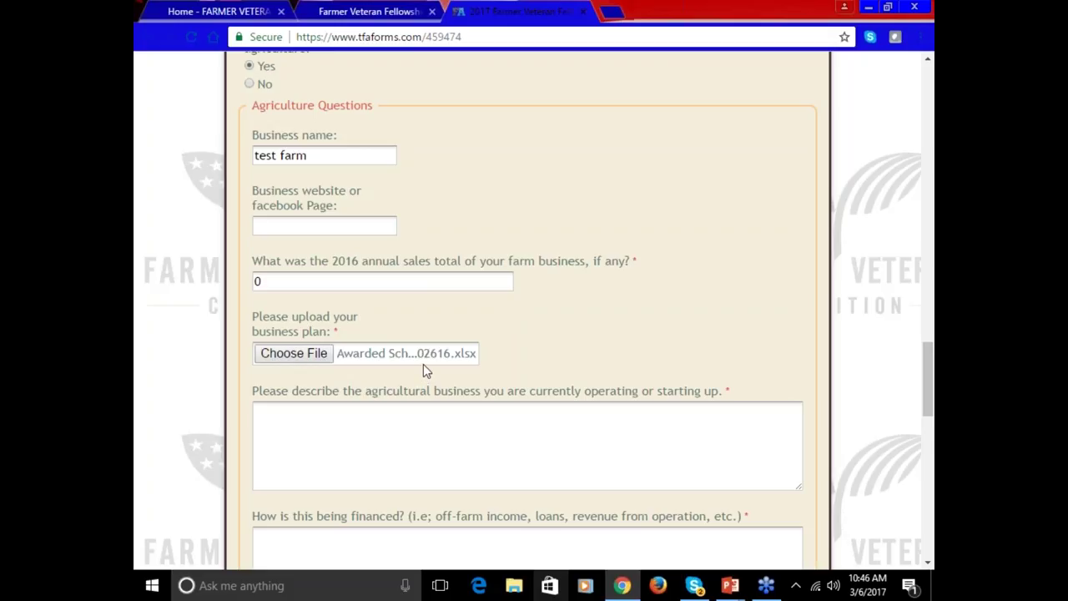
{"action": "left_click", "coordinate": [429, 436]}
- Fill in 'test' as the business description and its financing answer
{"action": "scroll", "coordinate": [429, 434], "scroll_direction": "down", "scroll_amount": 3}
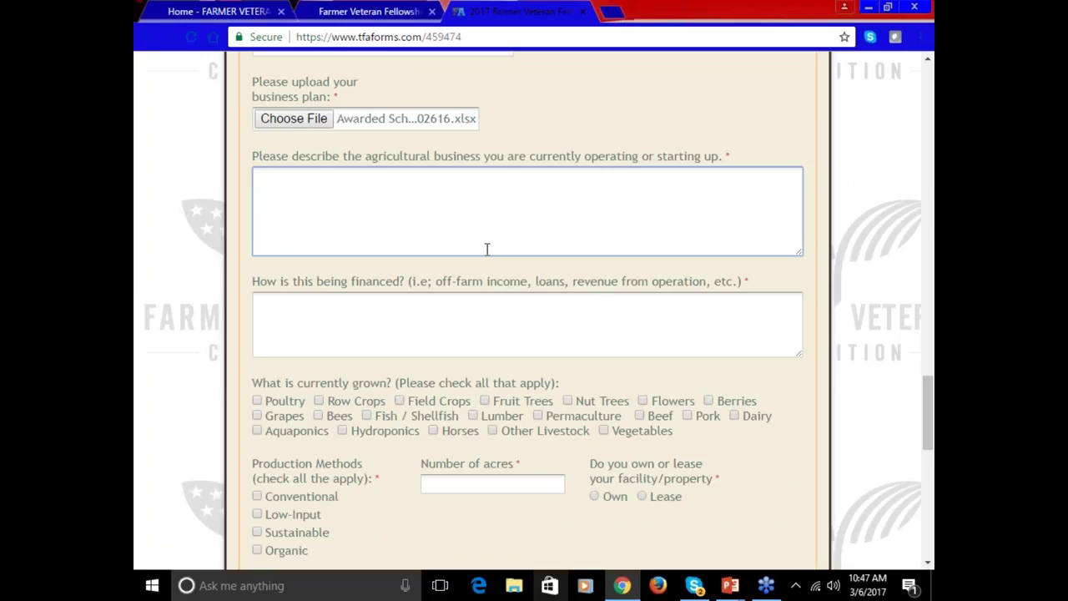
{"action": "type", "text": "test"}
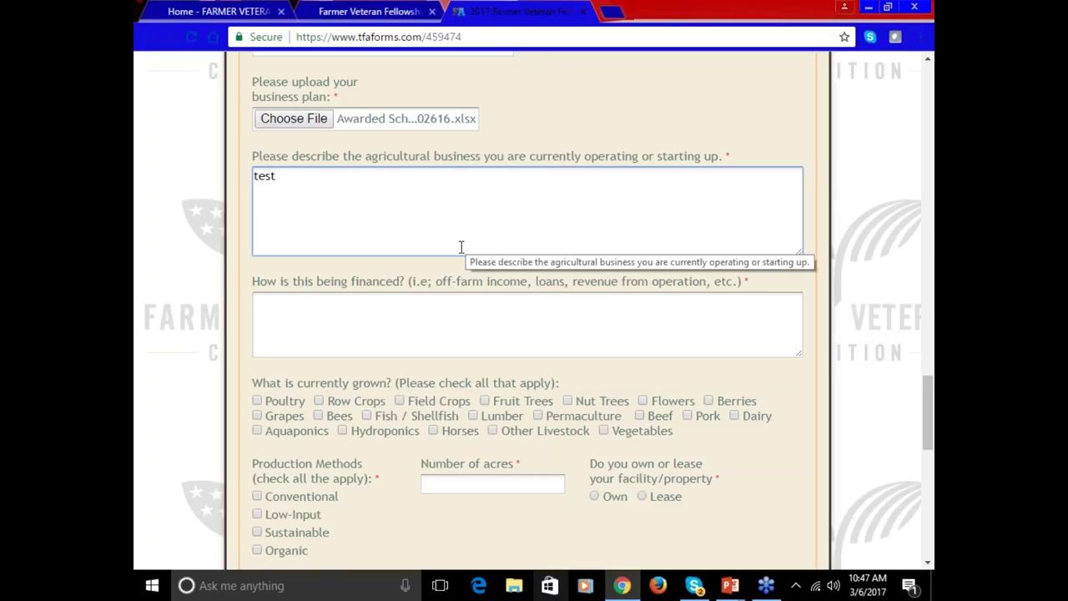
{"action": "left_click", "coordinate": [516, 332]}
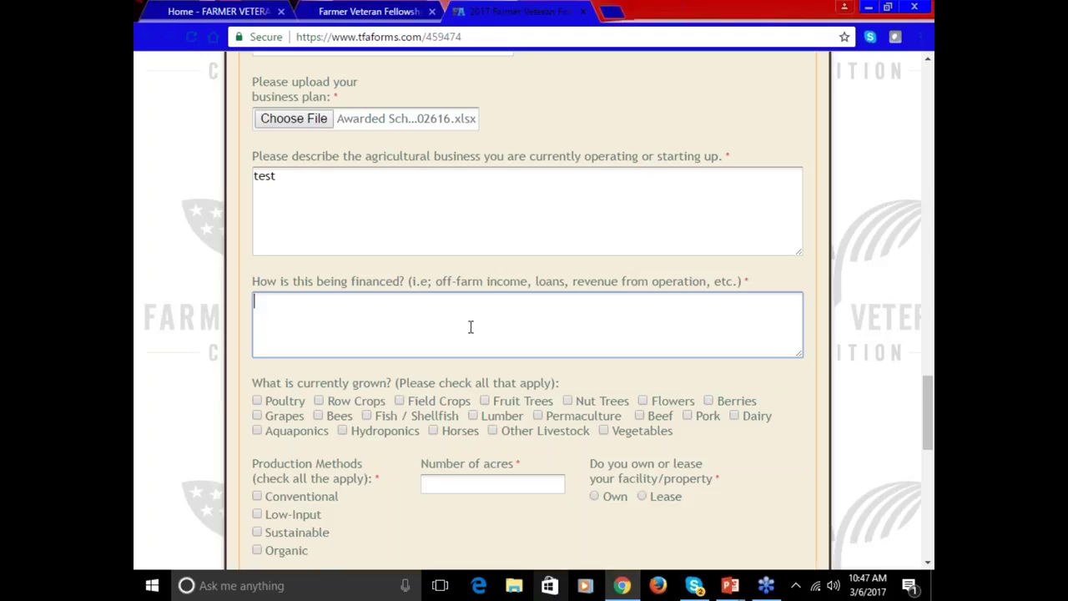
{"action": "type", "text": "est"}
- Mark Poultry, Grapes and Aquaponics grown organically on 10 owned acres
{"action": "scroll", "coordinate": [510, 348], "scroll_direction": "down", "scroll_amount": 2}
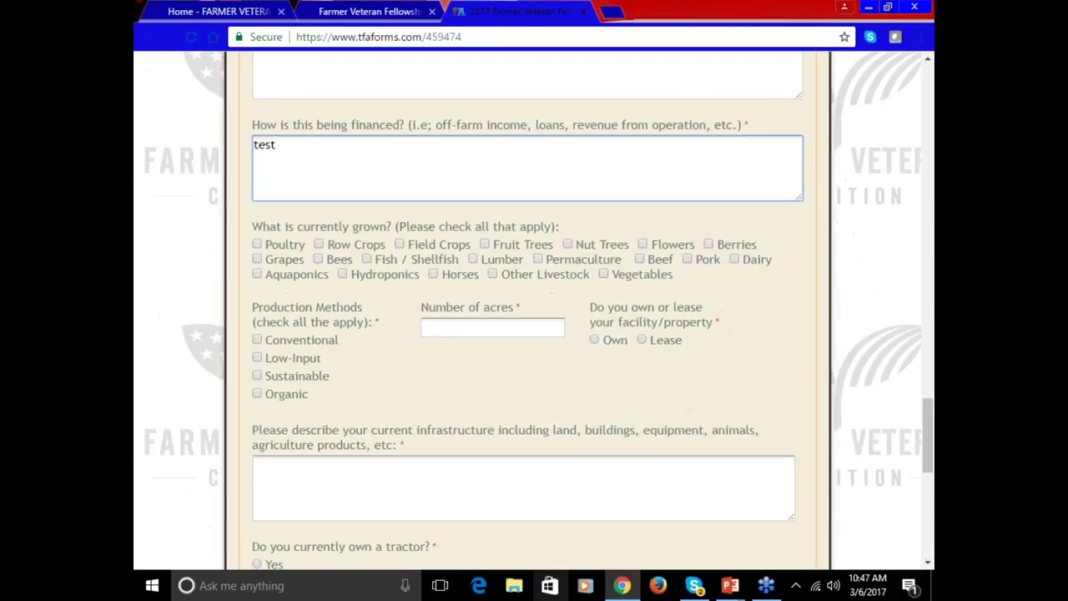
{"action": "left_click", "coordinate": [257, 244]}
{"action": "left_click", "coordinate": [257, 260]}
{"action": "left_click", "coordinate": [258, 274]}
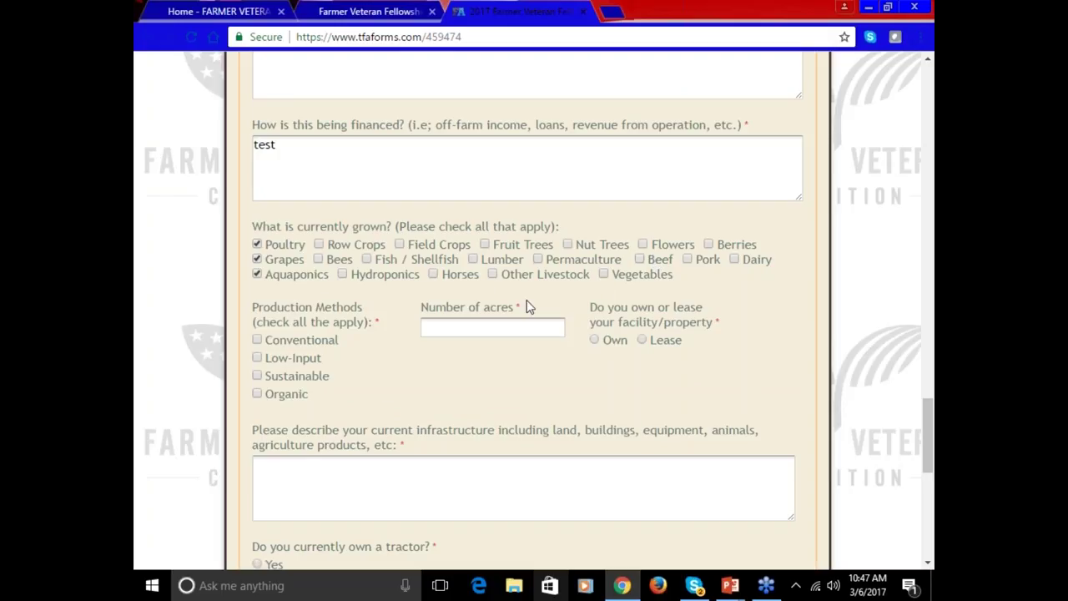
{"action": "left_click", "coordinate": [257, 395]}
{"action": "left_click", "coordinate": [465, 330]}
{"action": "type", "text": "10"}
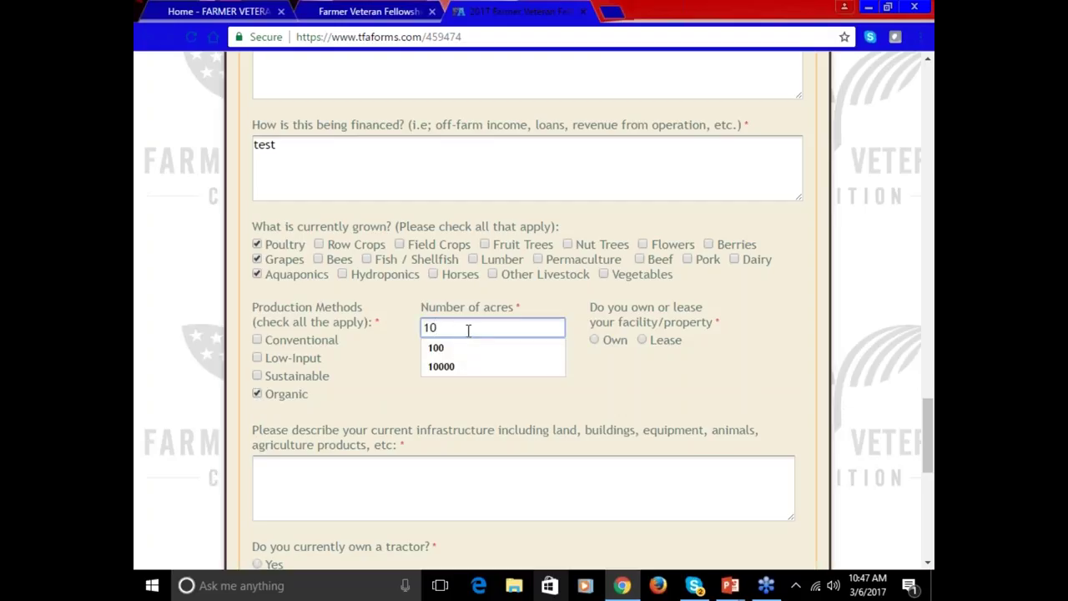
{"action": "left_click", "coordinate": [594, 342]}
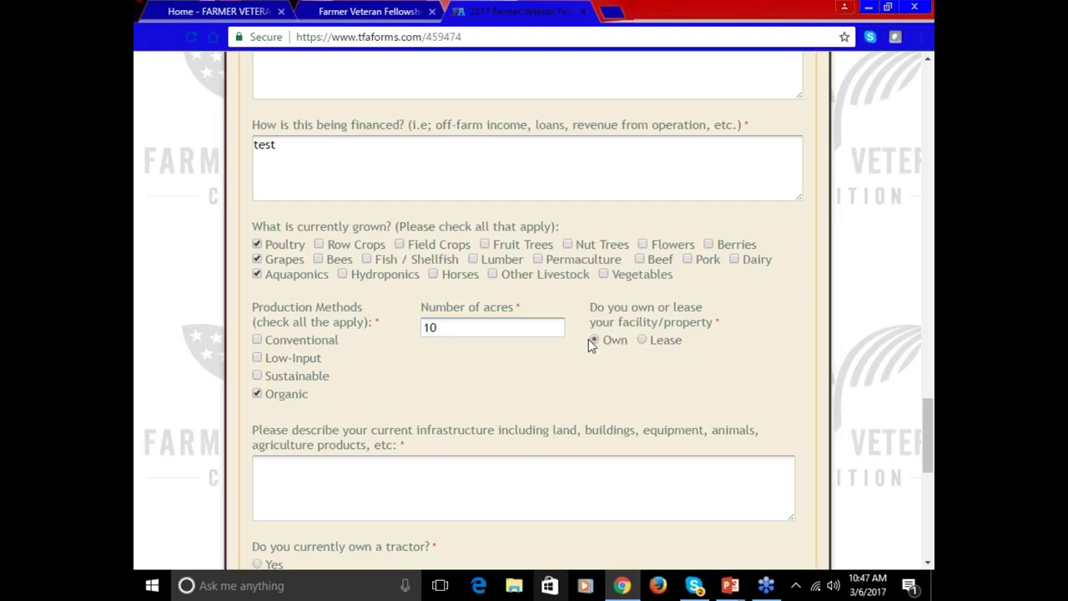
{"action": "left_click", "coordinate": [385, 492]}
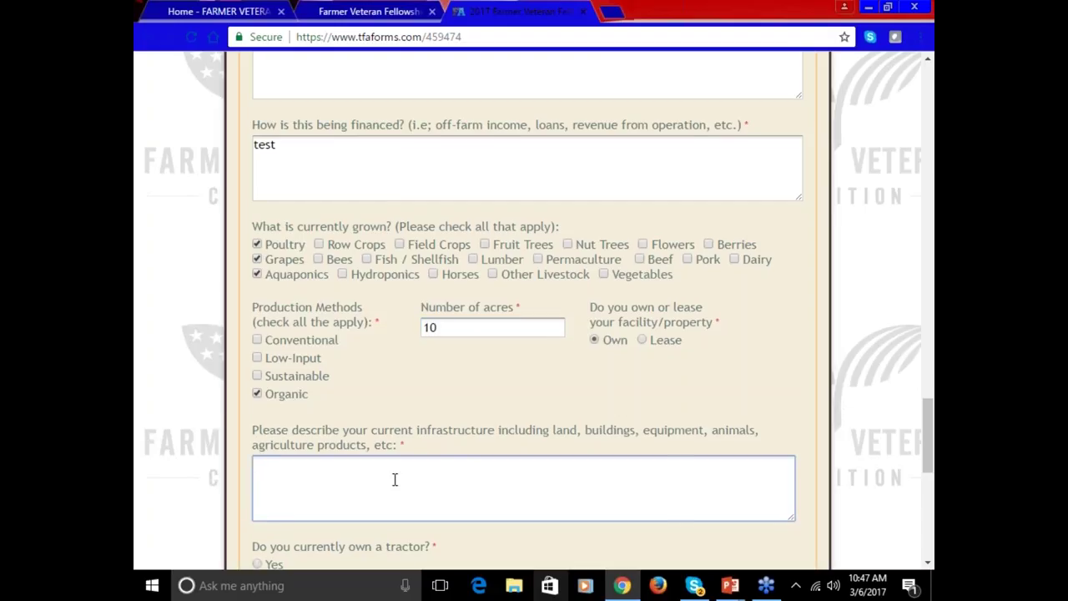
- Enter 'test' for infrastructure, answer Yes to owning a tractor, and describe its condition as 'test'
{"action": "scroll", "coordinate": [394, 482], "scroll_direction": "down", "scroll_amount": 1}
{"action": "scroll", "coordinate": [395, 477], "scroll_direction": "down", "scroll_amount": 3}
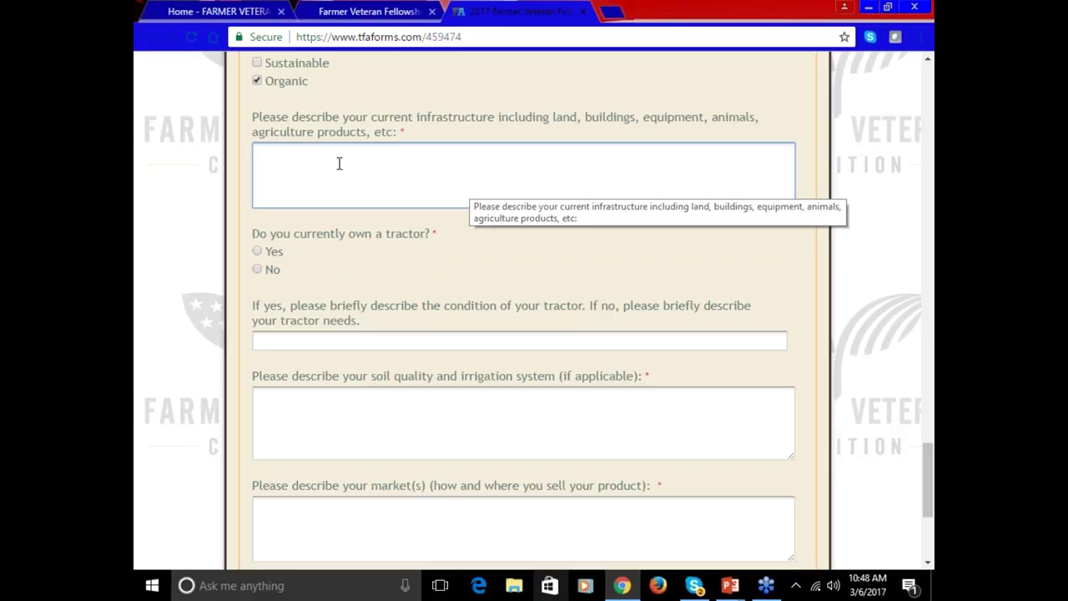
{"action": "type", "text": "test"}
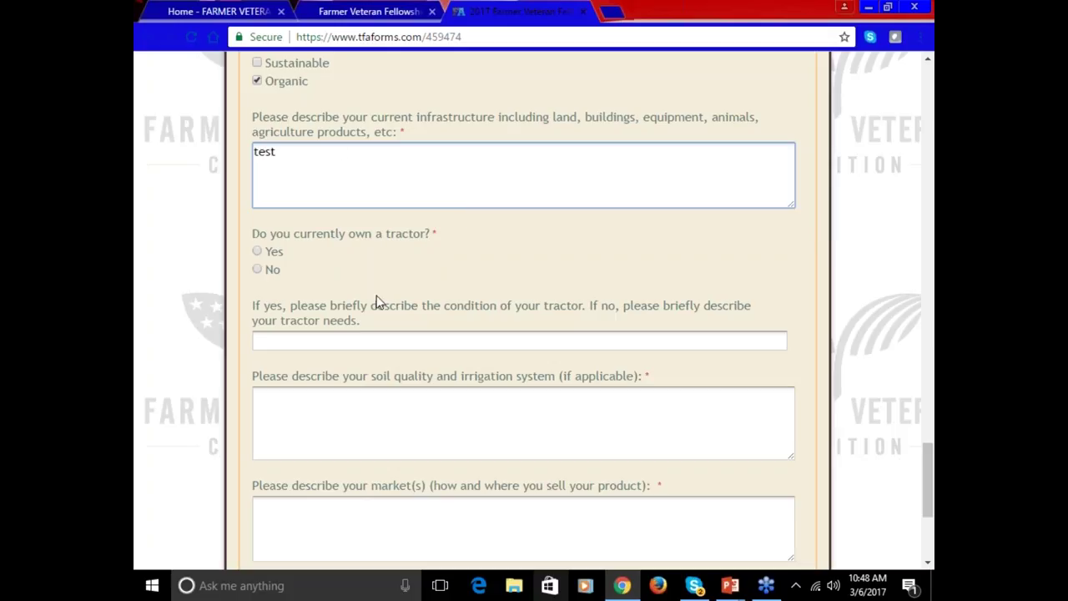
{"action": "left_click", "coordinate": [257, 253]}
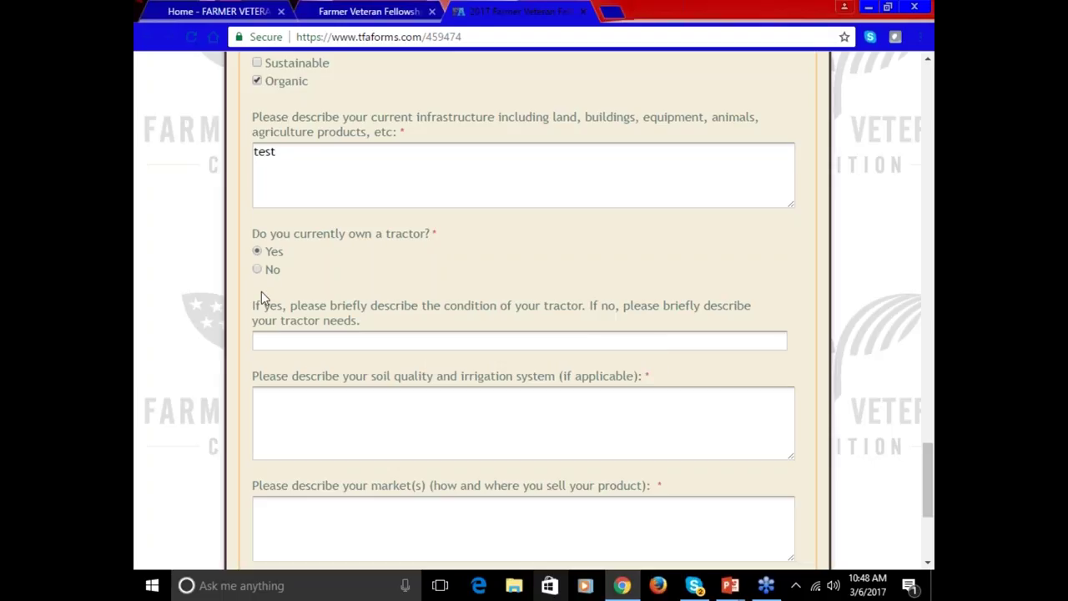
{"action": "left_click", "coordinate": [278, 335]}
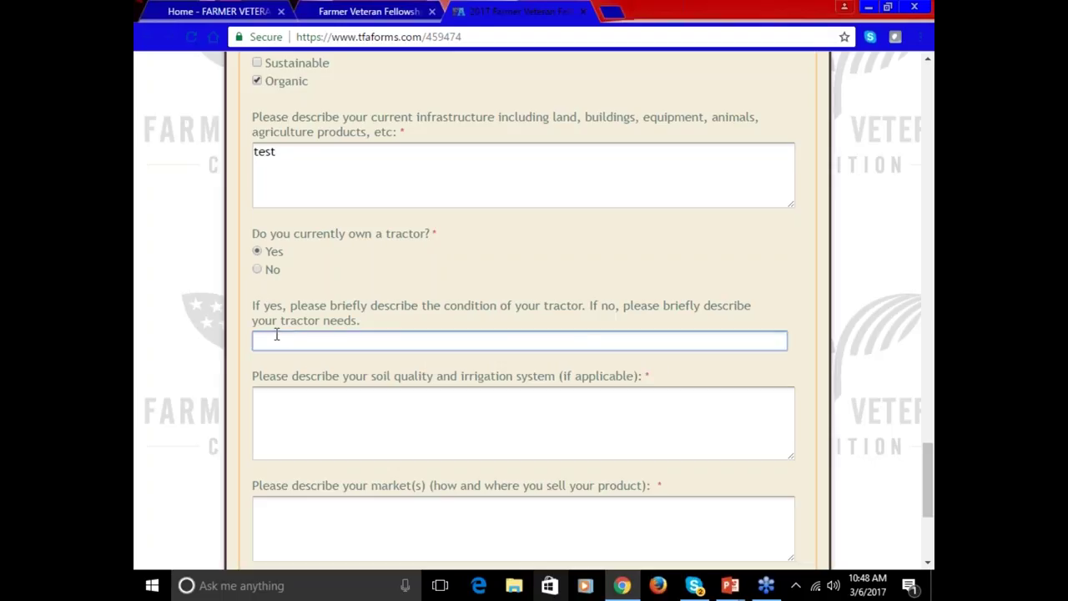
{"action": "type", "text": "test"}
- Enter 'test' as the soil quality and irrigation description
{"action": "left_click", "coordinate": [309, 401]}
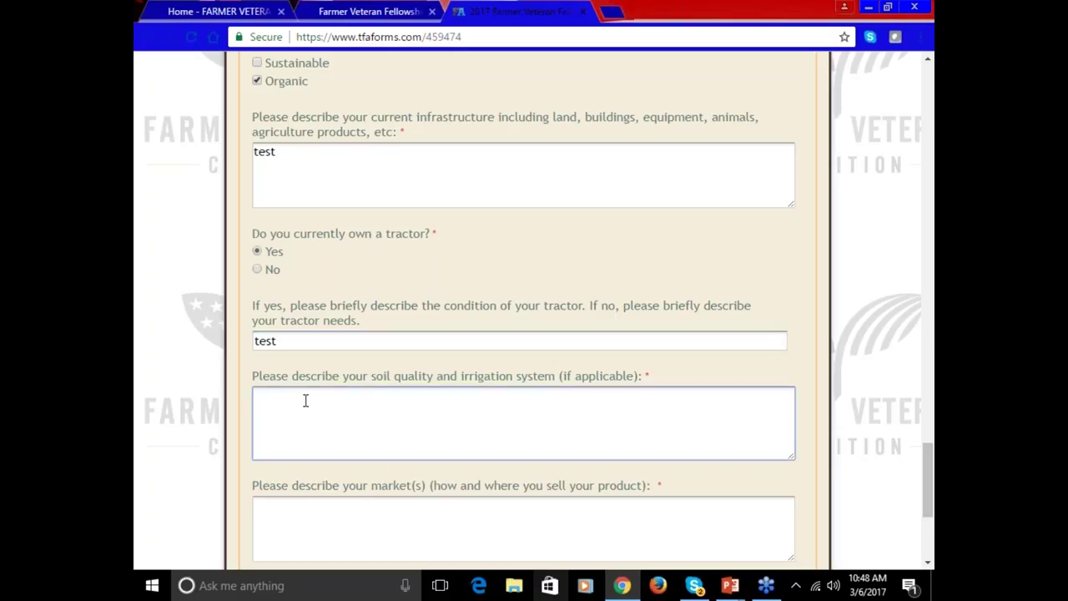
{"action": "type", "text": "test"}
{"action": "scroll", "coordinate": [305, 396], "scroll_direction": "down", "scroll_amount": 1}
{"action": "scroll", "coordinate": [305, 396], "scroll_direction": "down", "scroll_amount": 2}
{"action": "left_click", "coordinate": [349, 313]}
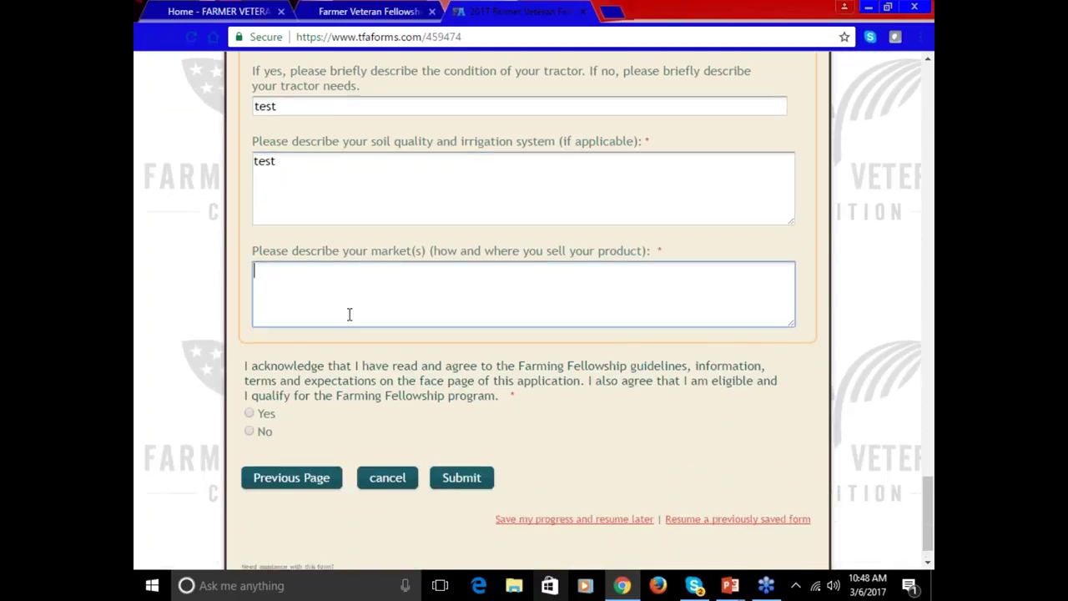
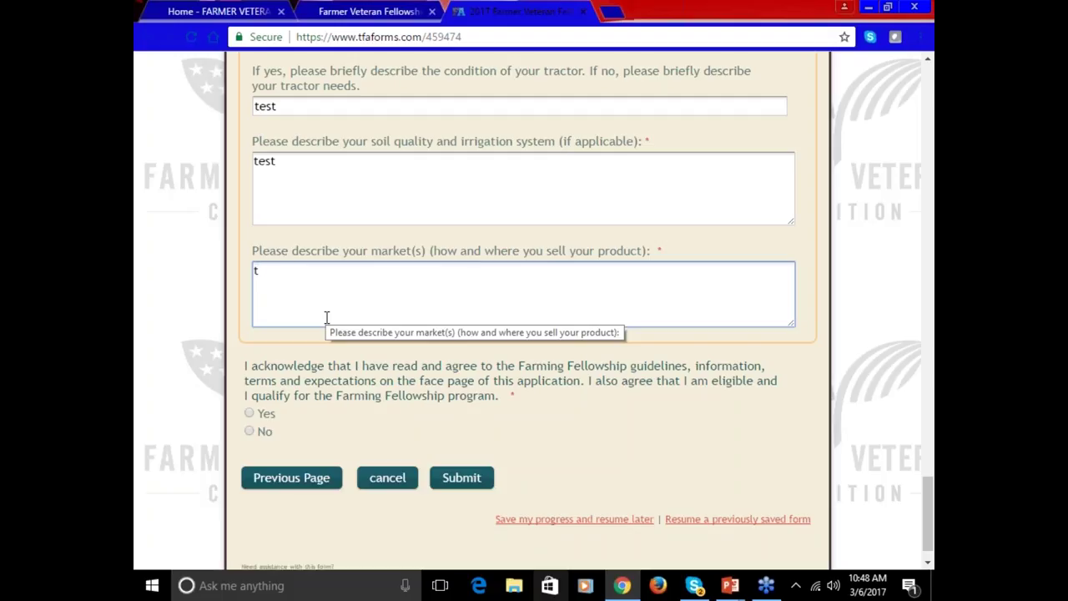
- Complete the market answer as 'test' and set the Farming Fellowship acknowledgement to Yes
{"action": "type", "text": "est"}
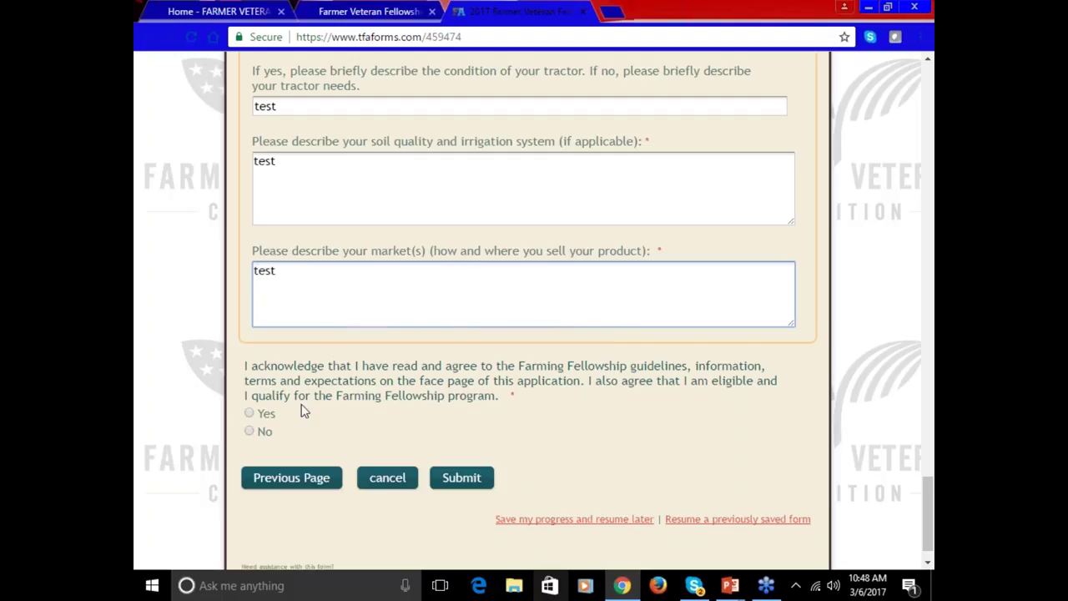
{"action": "left_click", "coordinate": [251, 415]}
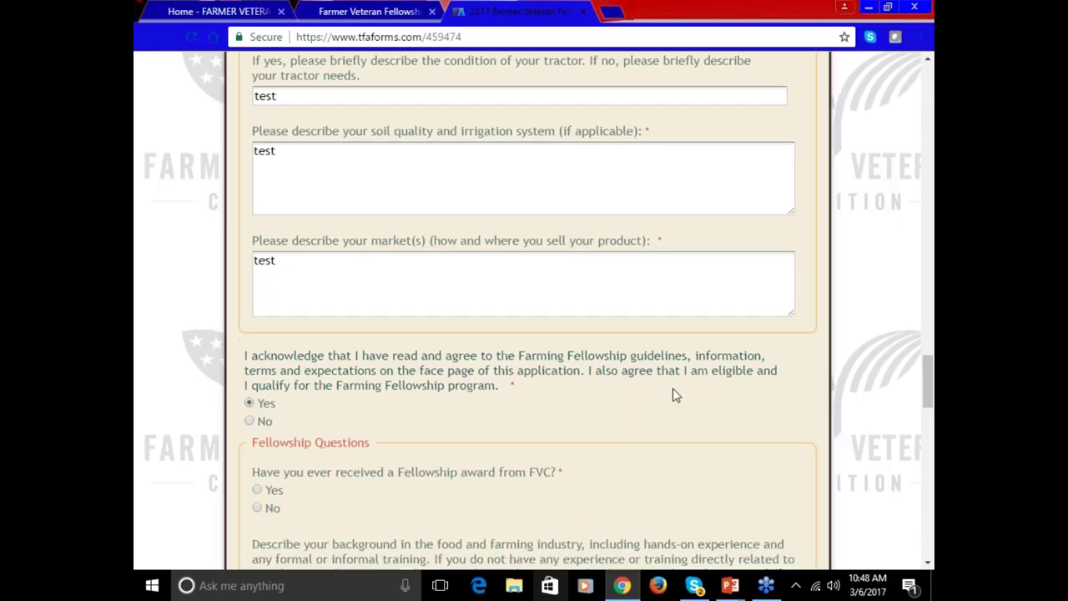
{"action": "scroll", "coordinate": [672, 390], "scroll_direction": "down", "scroll_amount": 4}
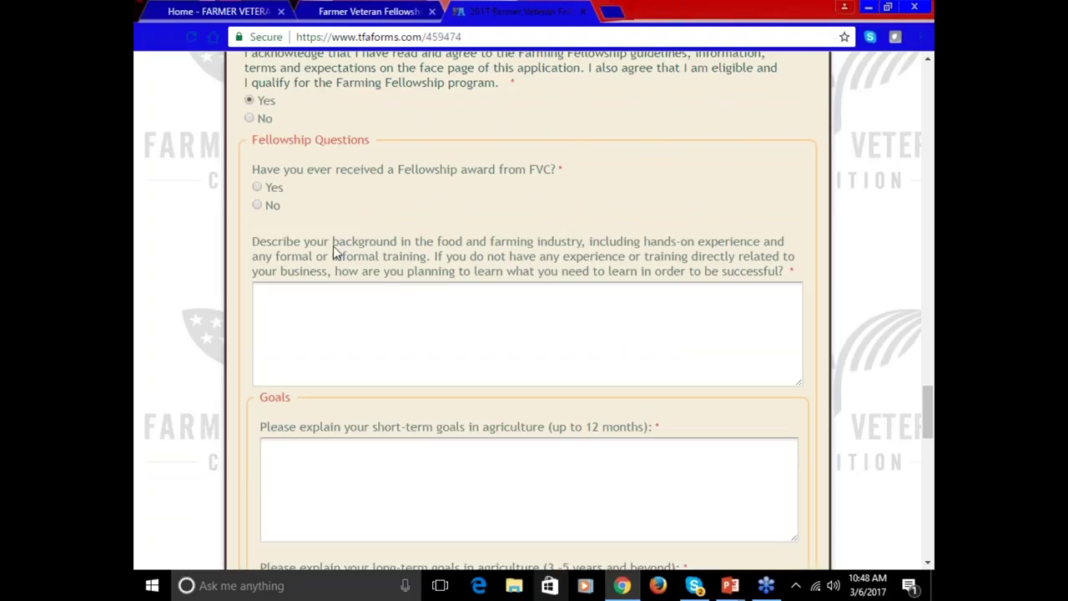
- Answer Yes to the prior FVC award and enter 'test' for background and short-term goals
{"action": "left_click", "coordinate": [257, 188]}
{"action": "left_click", "coordinate": [399, 325]}
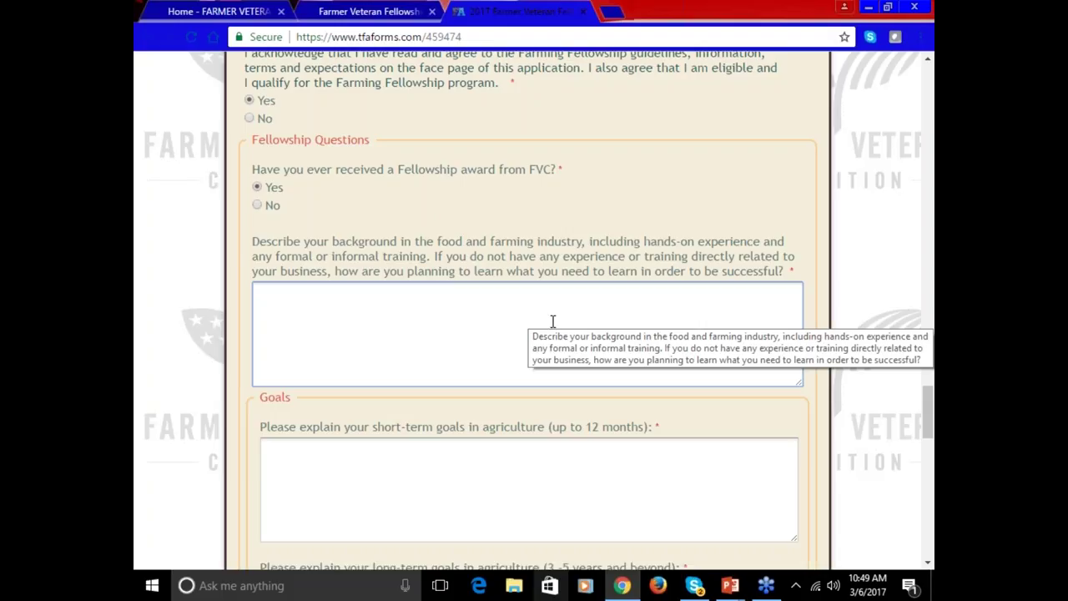
{"action": "type", "text": "test"}
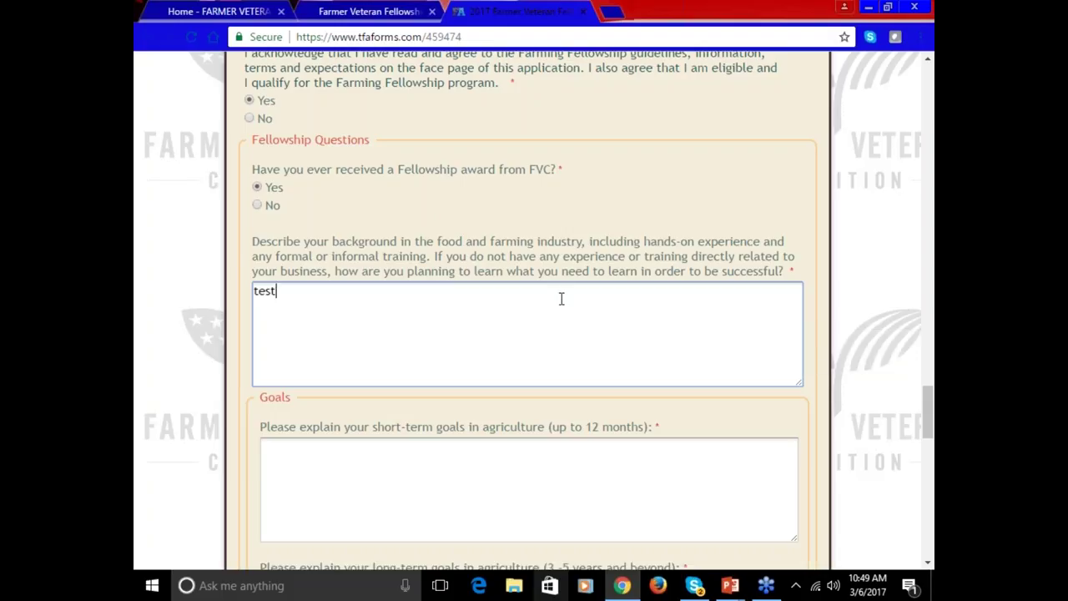
{"action": "left_click", "coordinate": [539, 489]}
{"action": "scroll", "coordinate": [534, 489], "scroll_direction": "down", "scroll_amount": 3}
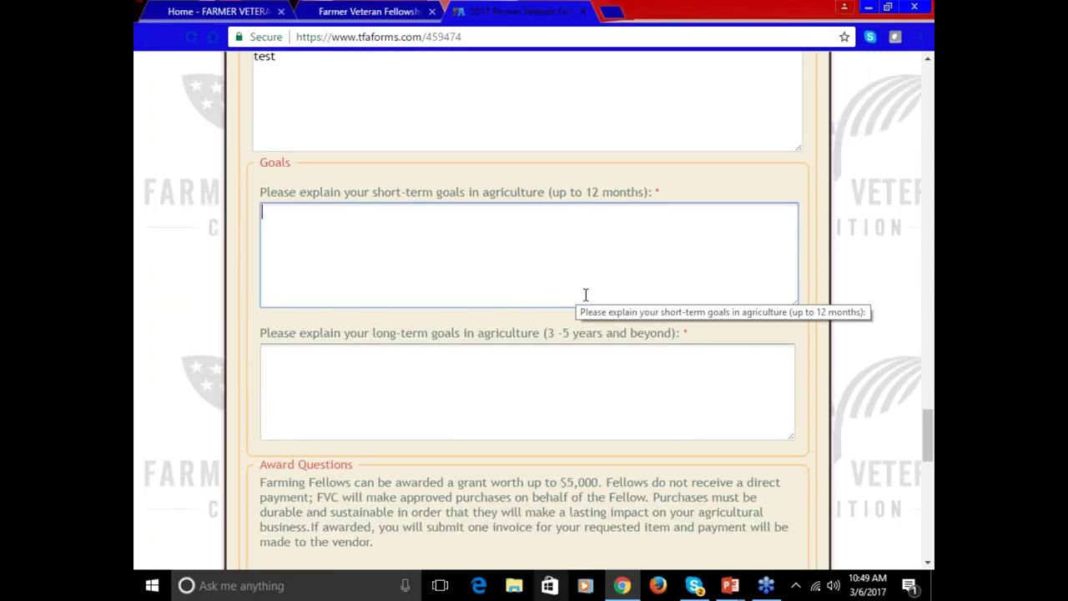
{"action": "type", "text": "test"}
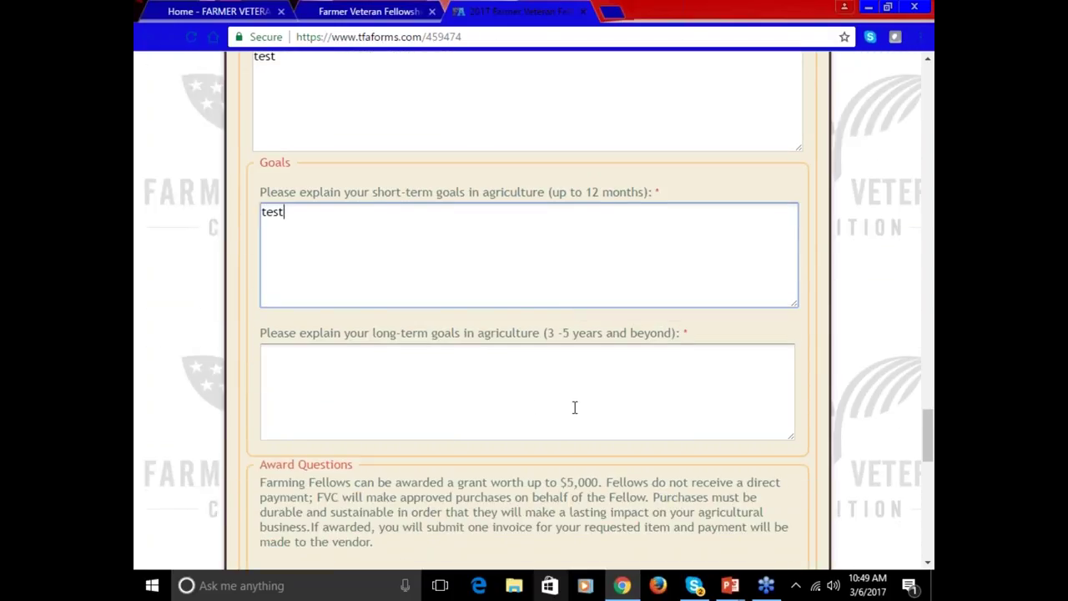
- Enter 'test' for the long-term goals and grant-advancement answers
{"action": "left_click", "coordinate": [575, 406]}
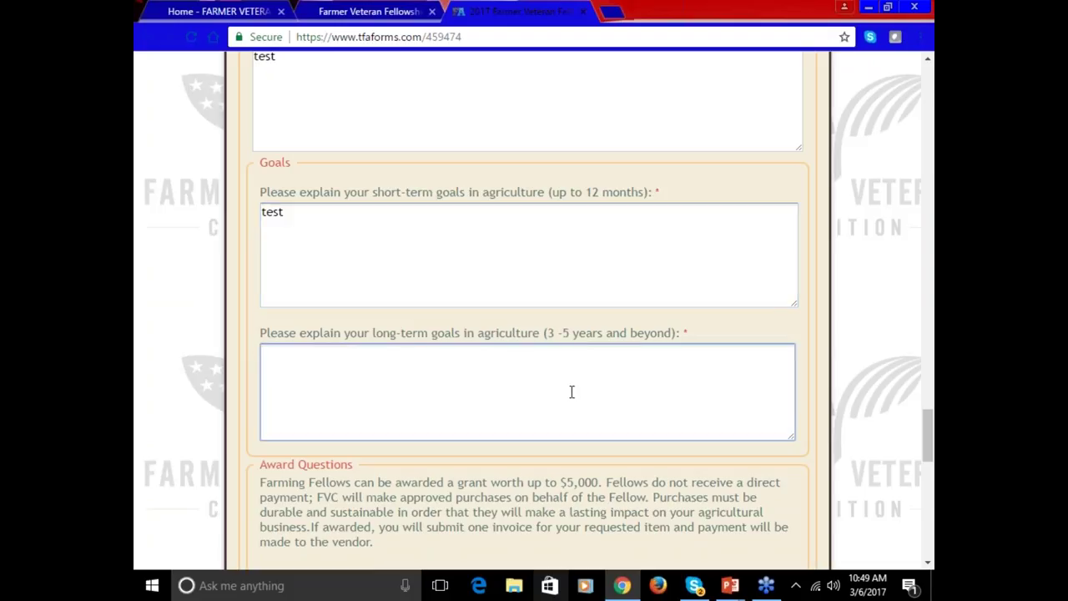
{"action": "type", "text": "test"}
{"action": "scroll", "coordinate": [570, 392], "scroll_direction": "down", "scroll_amount": 3}
{"action": "left_click", "coordinate": [572, 387]}
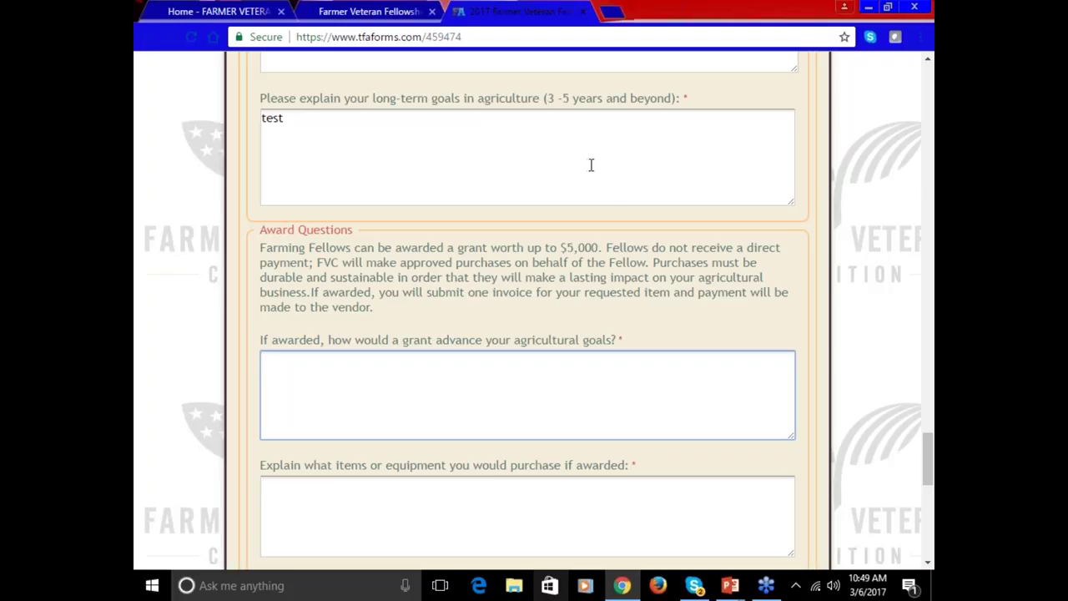
{"action": "type", "text": "test"}
{"action": "scroll", "coordinate": [584, 370], "scroll_direction": "down", "scroll_amount": 1}
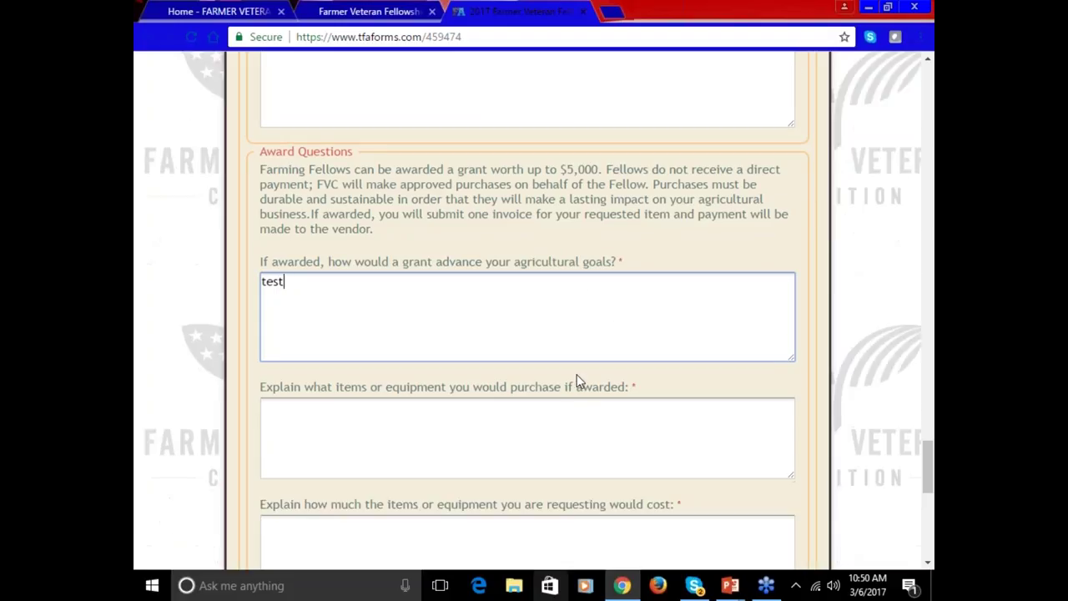
- Enter 'test' for the equipment items, equipment cost and remaining-cost coverage answers
{"action": "left_click", "coordinate": [580, 435]}
{"action": "type", "text": "test"}
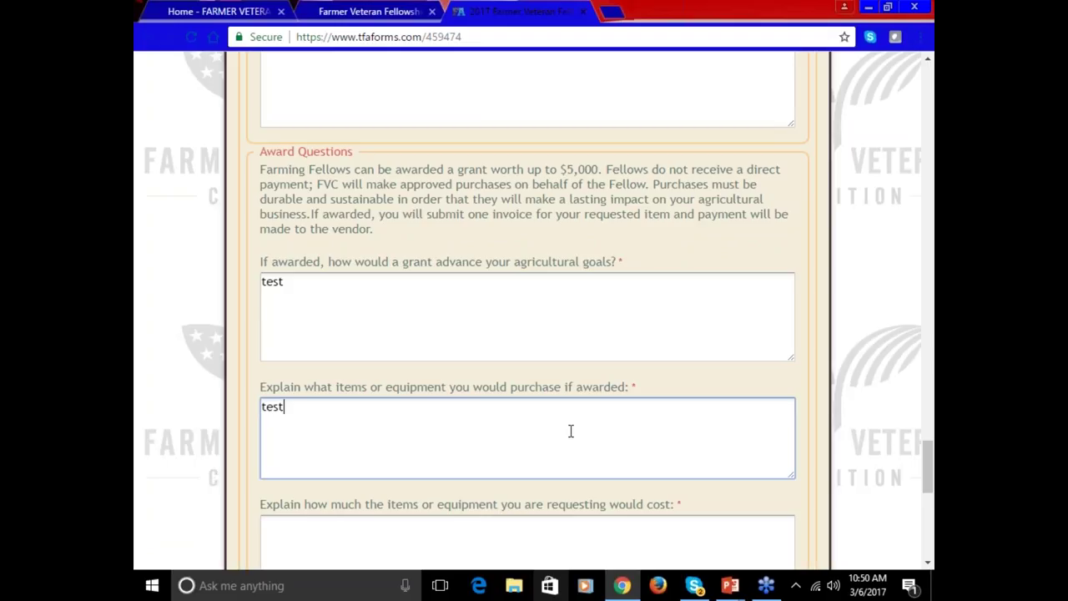
{"action": "scroll", "coordinate": [571, 431], "scroll_direction": "down", "scroll_amount": 2}
{"action": "scroll", "coordinate": [571, 431], "scroll_direction": "down", "scroll_amount": 1}
{"action": "left_click", "coordinate": [586, 222]}
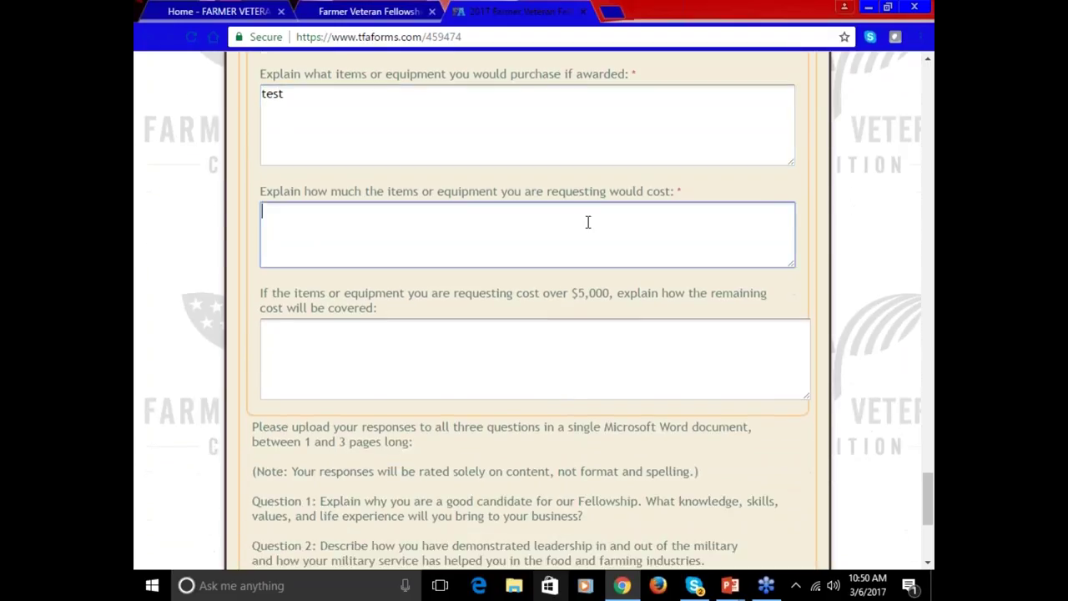
{"action": "type", "text": "test"}
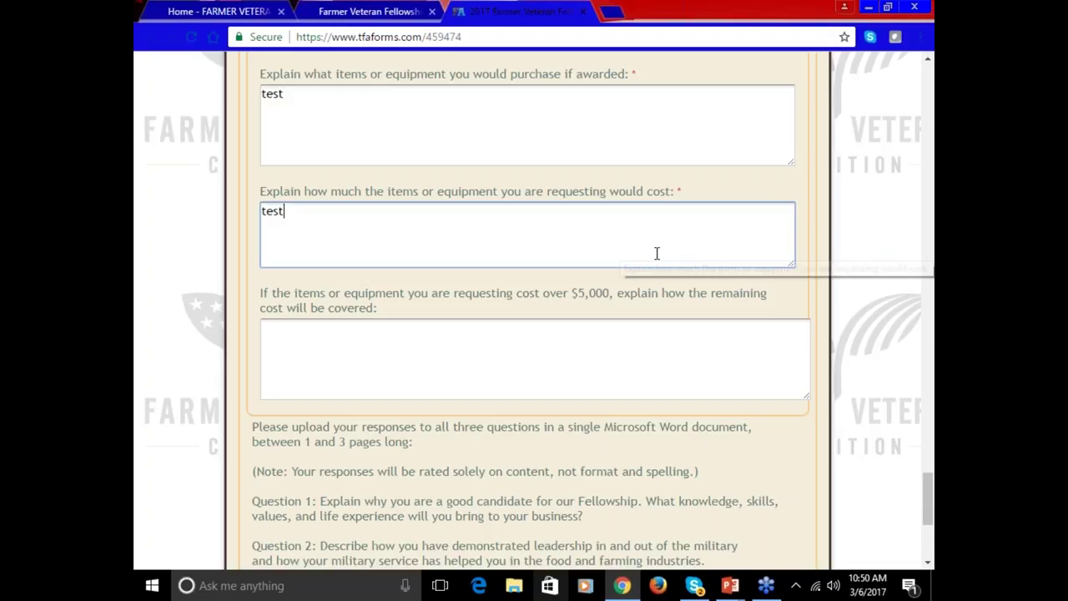
{"action": "left_click", "coordinate": [671, 365]}
{"action": "type", "text": "test"}
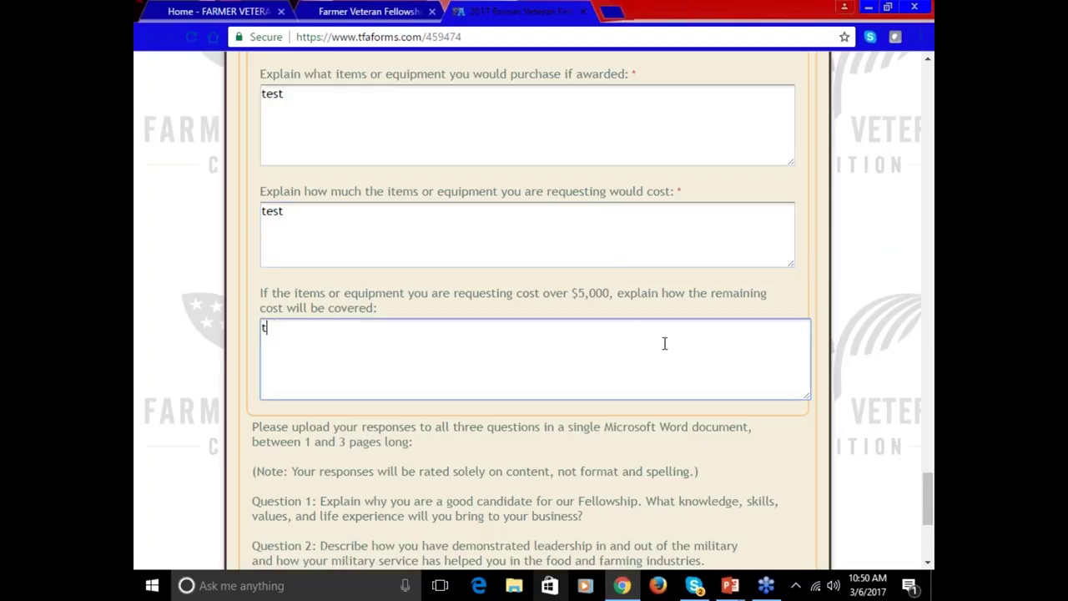
{"action": "scroll", "coordinate": [663, 337], "scroll_direction": "down", "scroll_amount": 3}
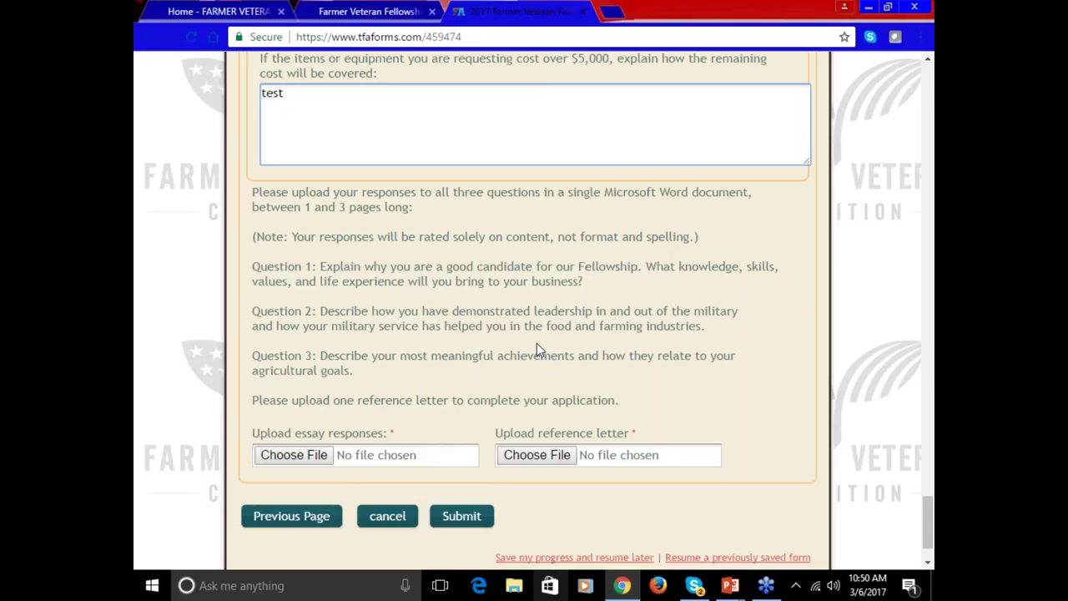
- Attach the Documents - All Documents file as the essay responses
{"action": "left_click", "coordinate": [324, 456]}
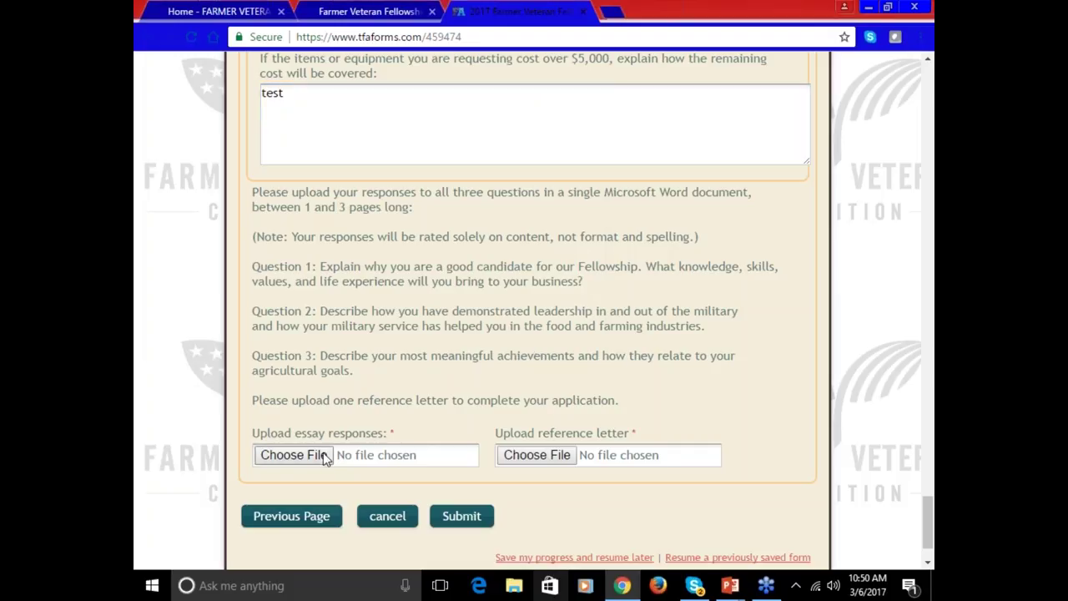
{"action": "left_click", "coordinate": [388, 230]}
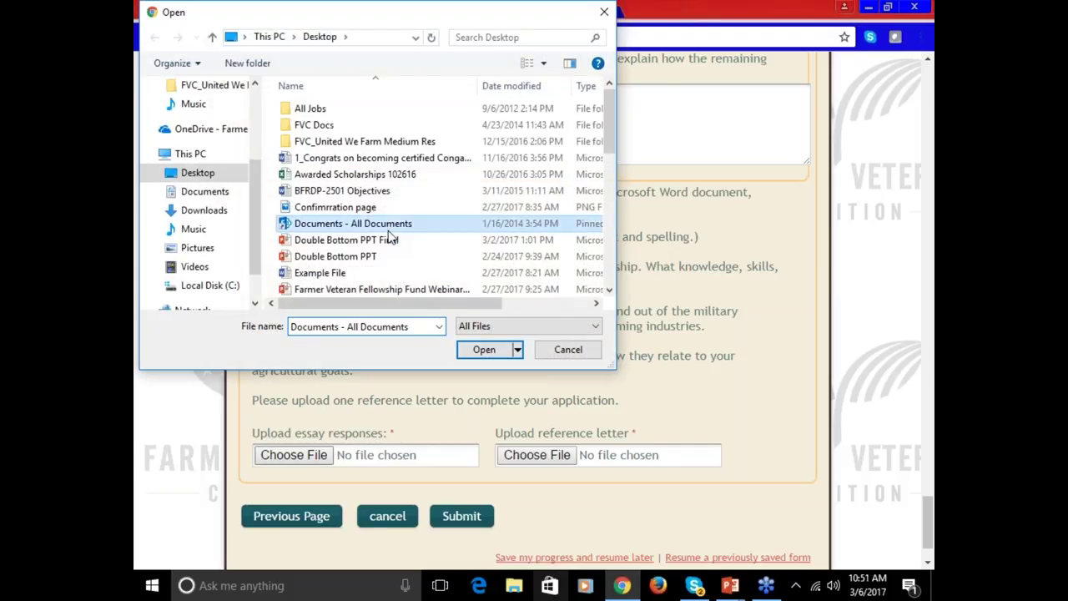
{"action": "left_click", "coordinate": [487, 349]}
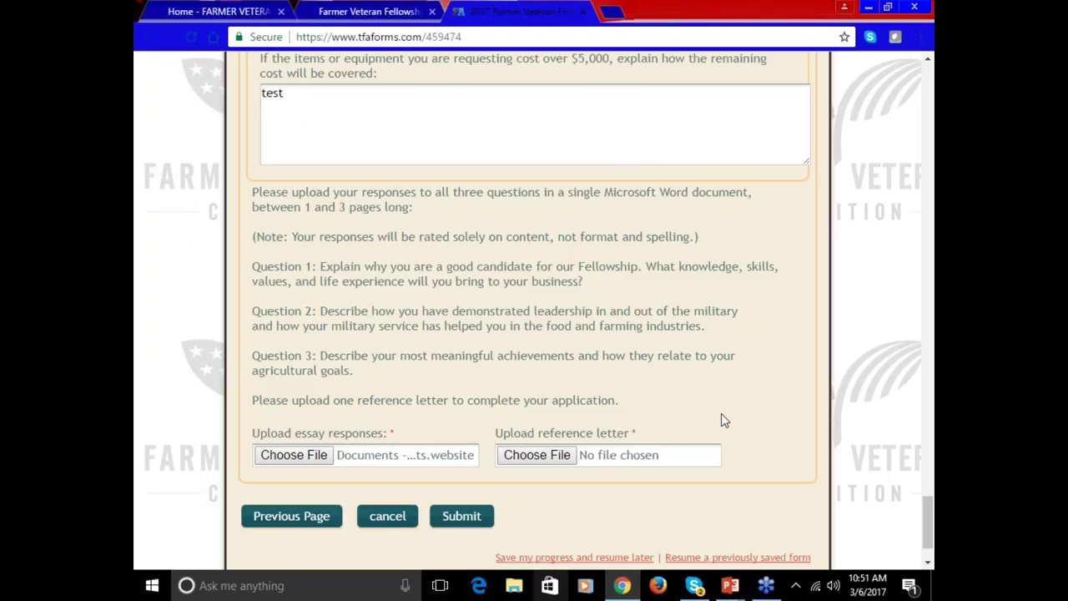
- Attach Double Bottom PPT Final as the reference letter and submit the application for review
{"action": "left_click", "coordinate": [555, 455]}
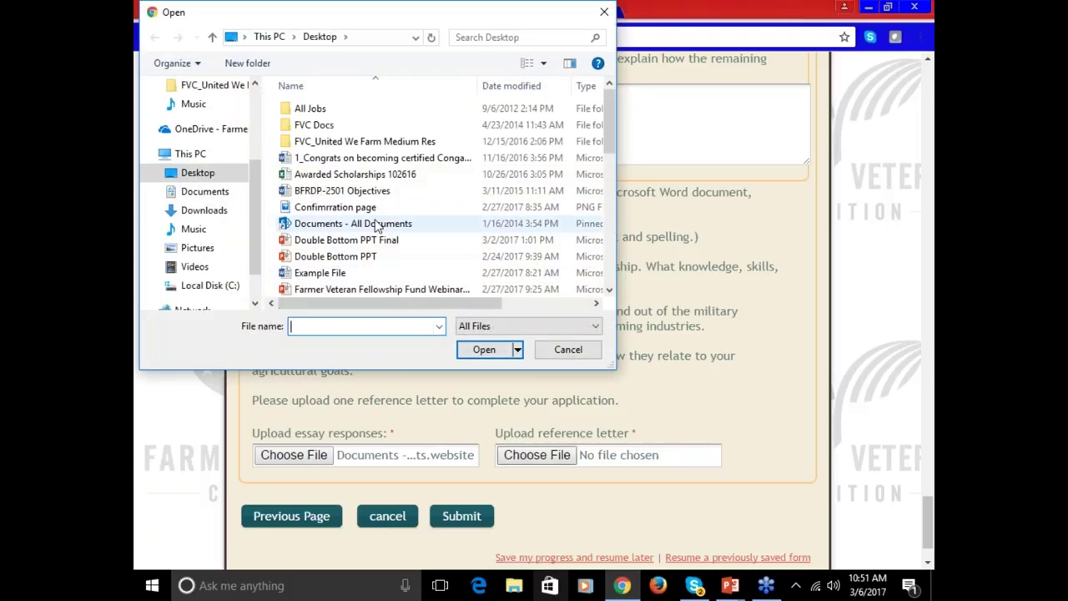
{"action": "left_click", "coordinate": [367, 241]}
{"action": "left_click", "coordinate": [499, 357]}
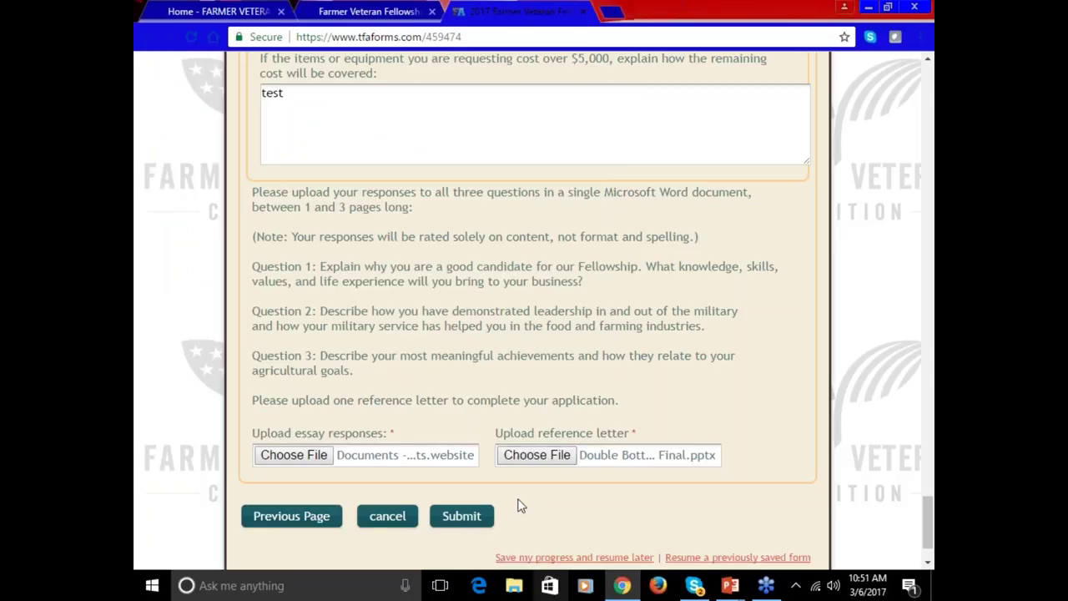
{"action": "left_click", "coordinate": [474, 519]}
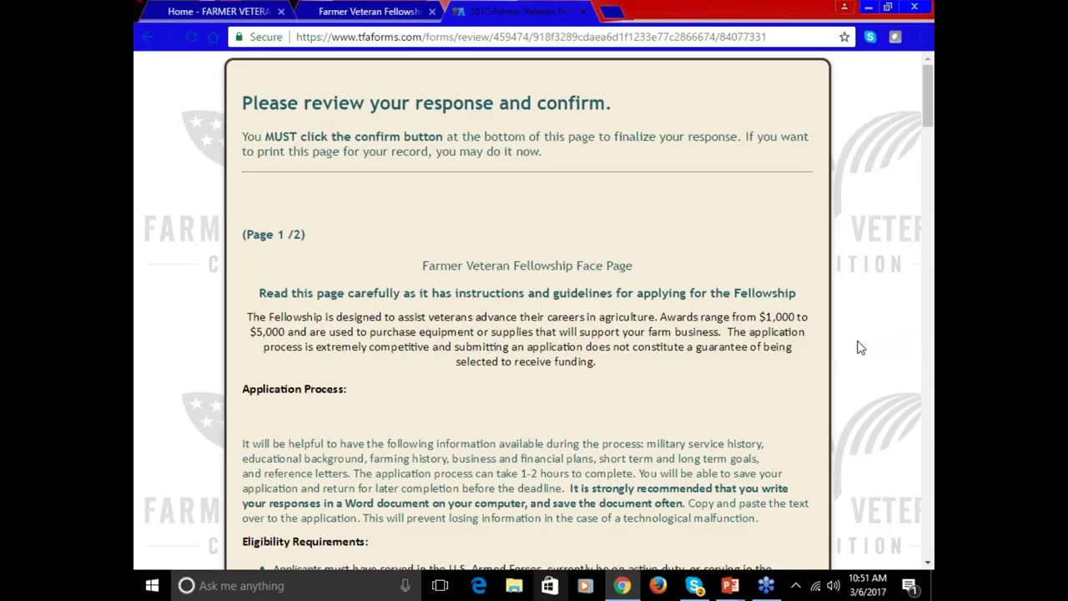
- Review the answers down to the Attached Files list and confirm the test application
{"action": "scroll", "coordinate": [777, 316], "scroll_direction": "down", "scroll_amount": 2}
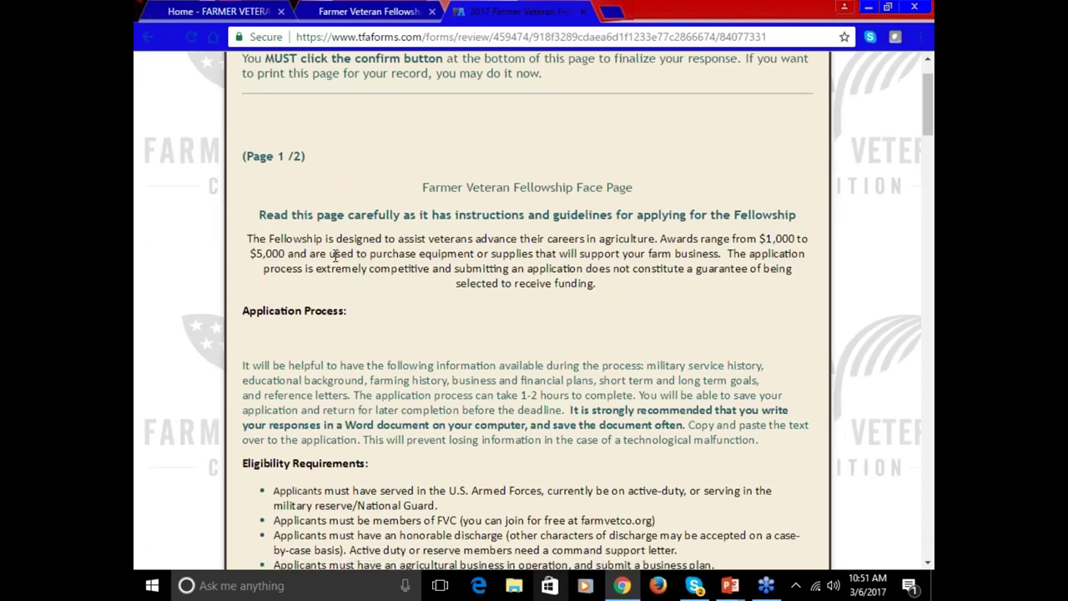
{"action": "scroll", "coordinate": [408, 323], "scroll_direction": "down", "scroll_amount": 1}
{"action": "scroll", "coordinate": [409, 331], "scroll_direction": "down", "scroll_amount": 12}
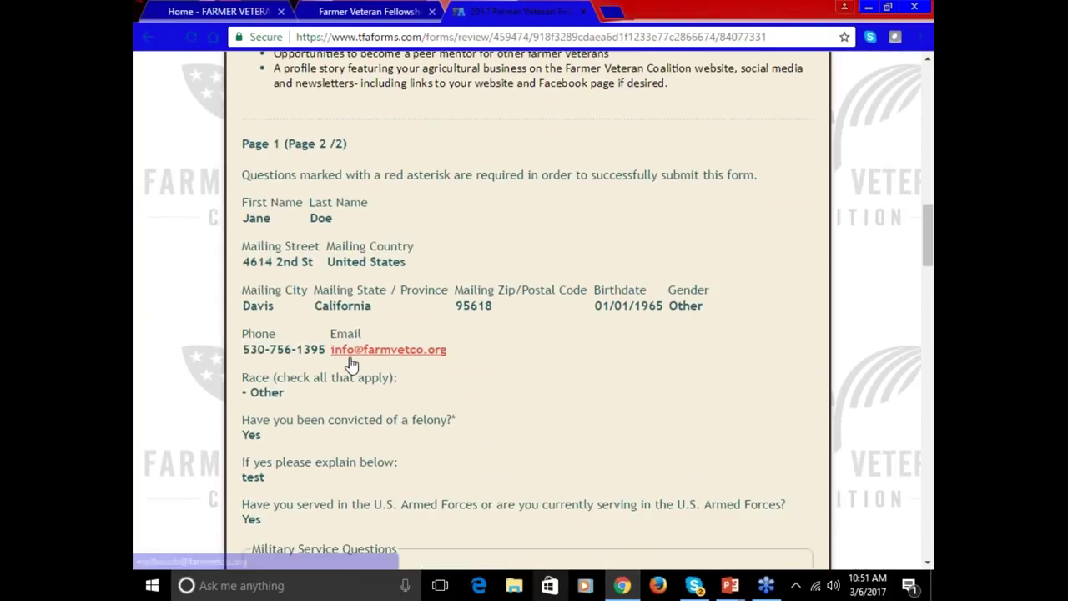
{"action": "scroll", "coordinate": [437, 365], "scroll_direction": "down", "scroll_amount": 1}
{"action": "scroll", "coordinate": [388, 306], "scroll_direction": "down", "scroll_amount": 9}
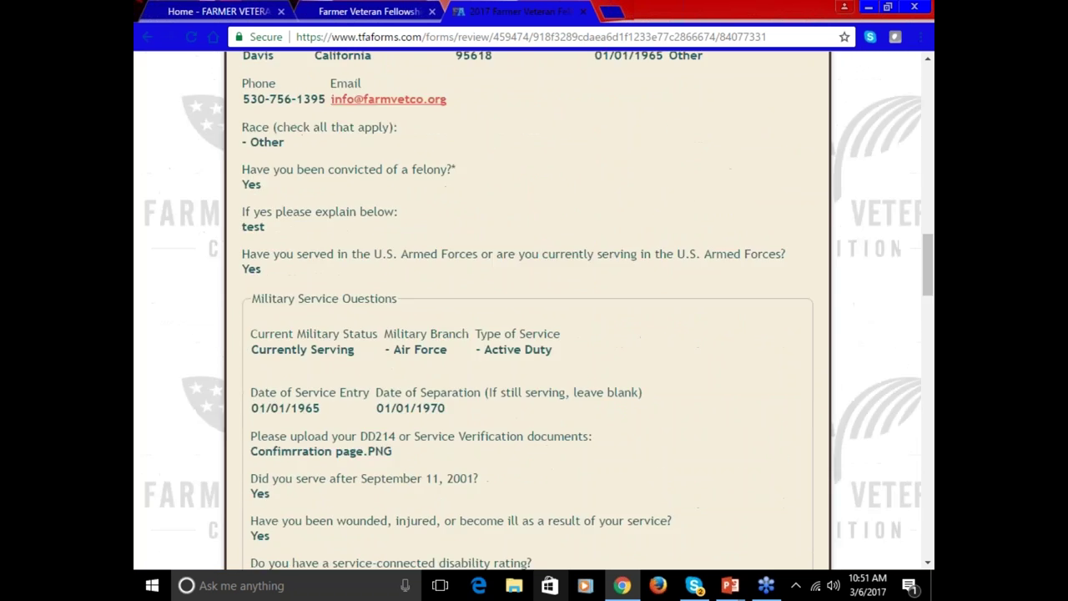
{"action": "scroll", "coordinate": [426, 368], "scroll_direction": "down", "scroll_amount": 15}
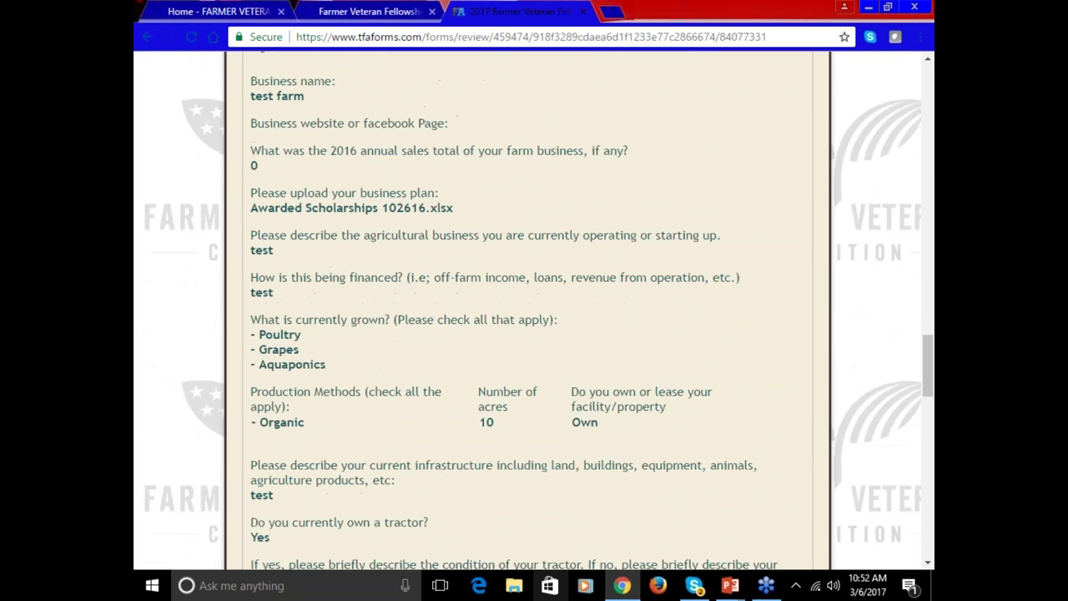
{"action": "scroll", "coordinate": [425, 368], "scroll_direction": "down", "scroll_amount": 10}
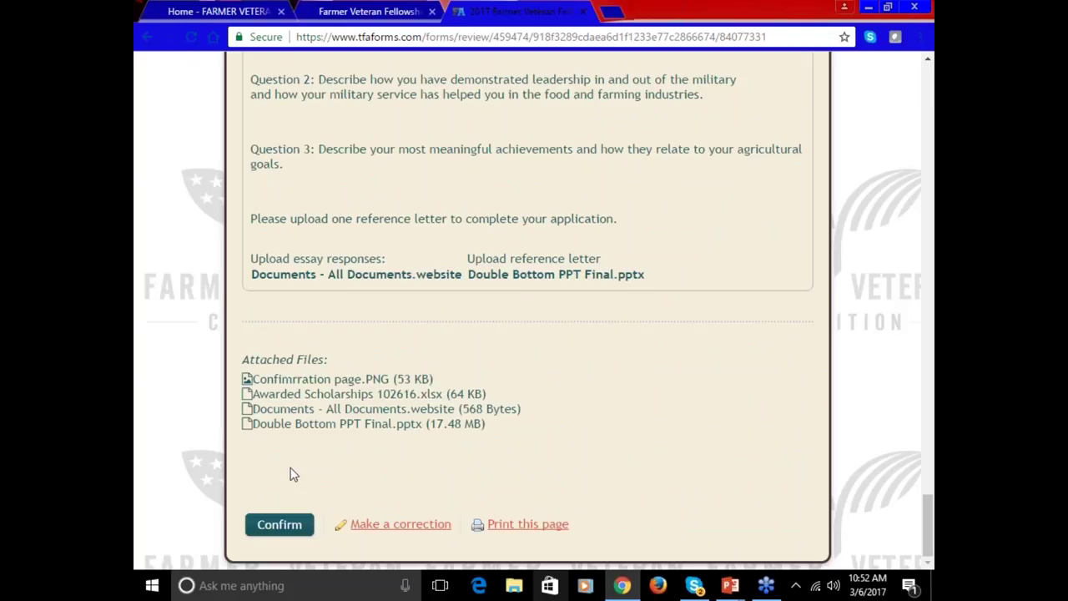
{"action": "left_click", "coordinate": [281, 526]}
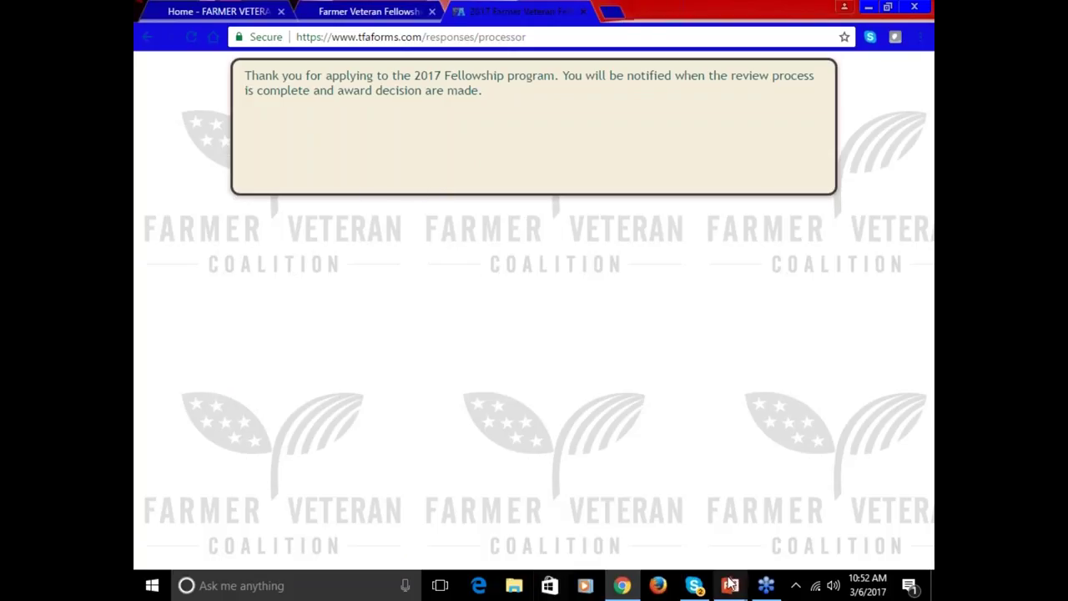
- Switch to the Fellowship FAQ Webinar presentation in PowerPoint
{"action": "mouse_move", "coordinate": [728, 586]}
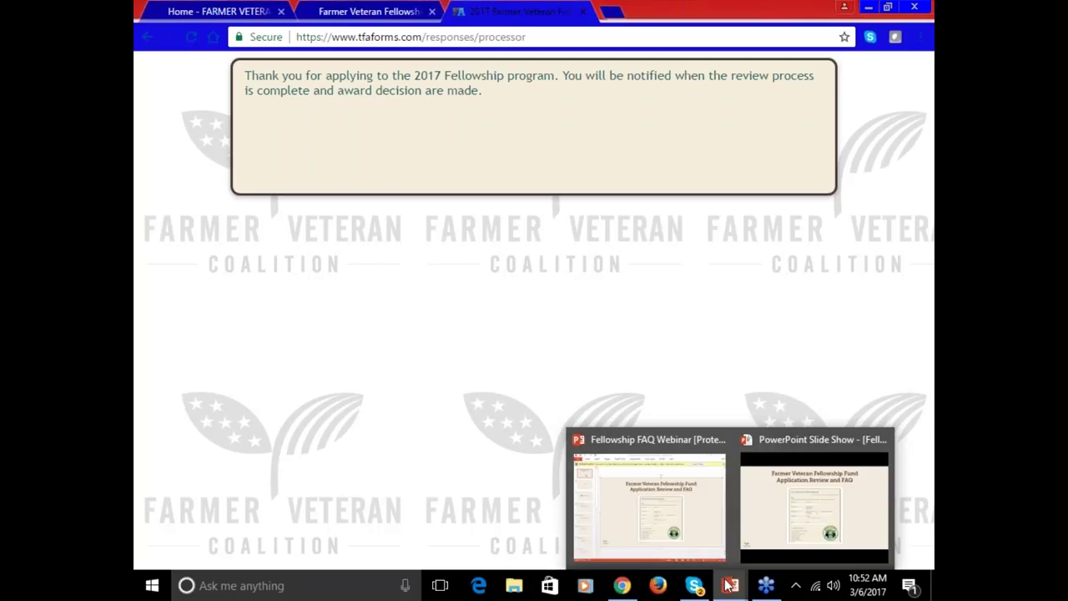
{"action": "left_click", "coordinate": [723, 556]}
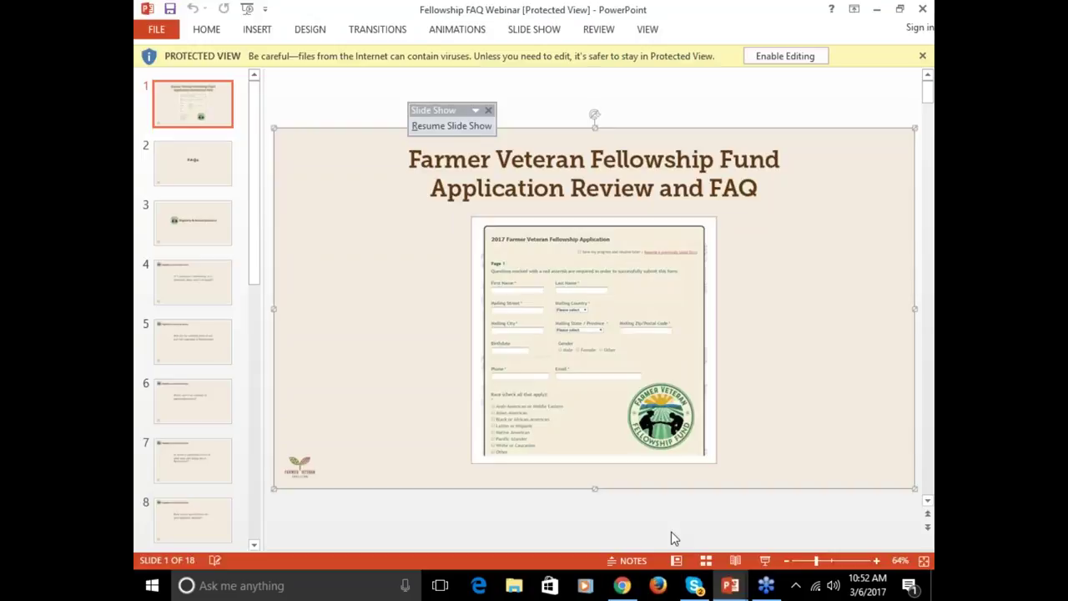
- Start the slide show and advance past the FAQs slide to Eligibility & Award Questions
{"action": "left_click", "coordinate": [764, 560]}
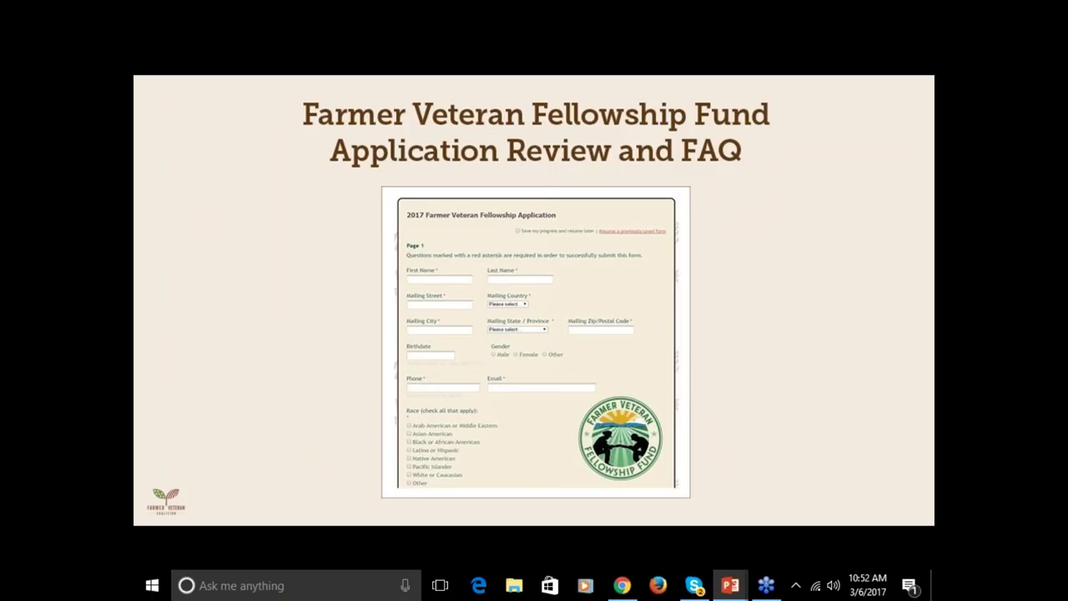
{"action": "left_click", "coordinate": [706, 282]}
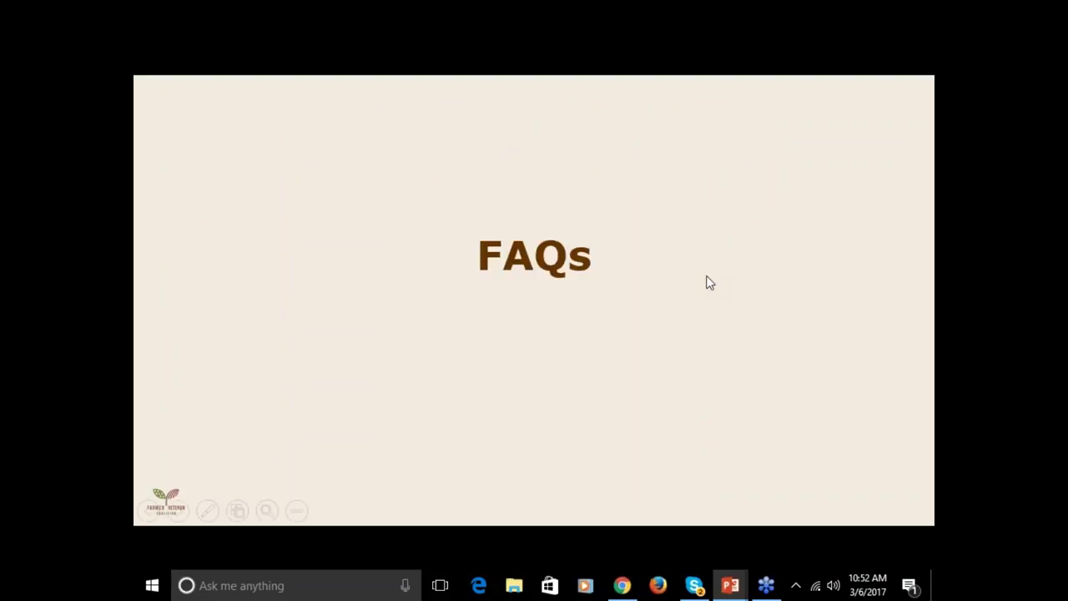
{"action": "left_click", "coordinate": [706, 282]}
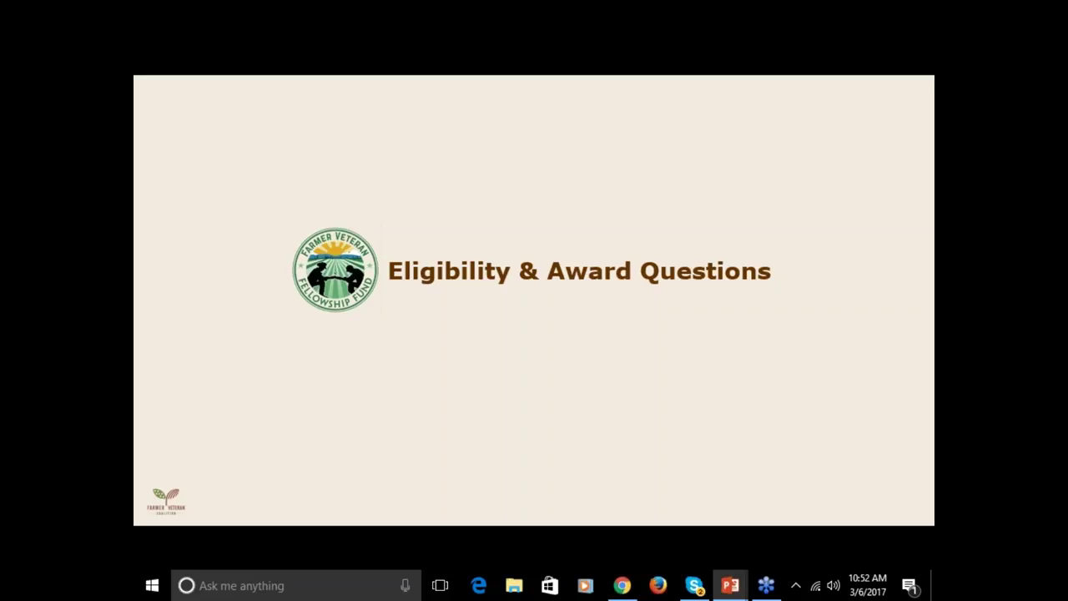
- Advance through the re-applying, notification and award-timing questions to the when-to-apply slide
{"action": "key", "text": "Right"}
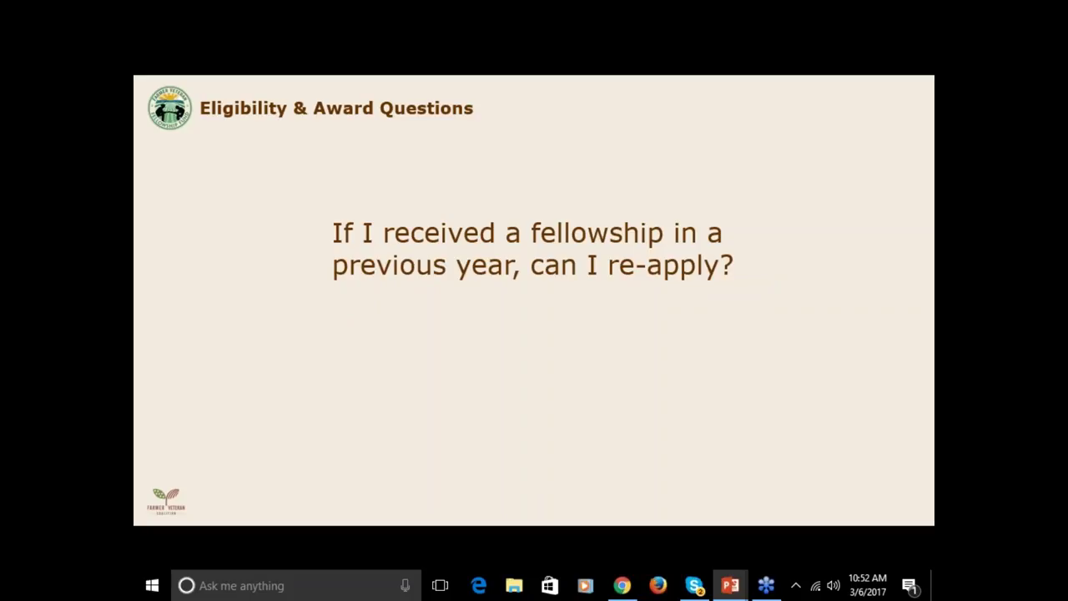
{"action": "key", "text": "Right"}
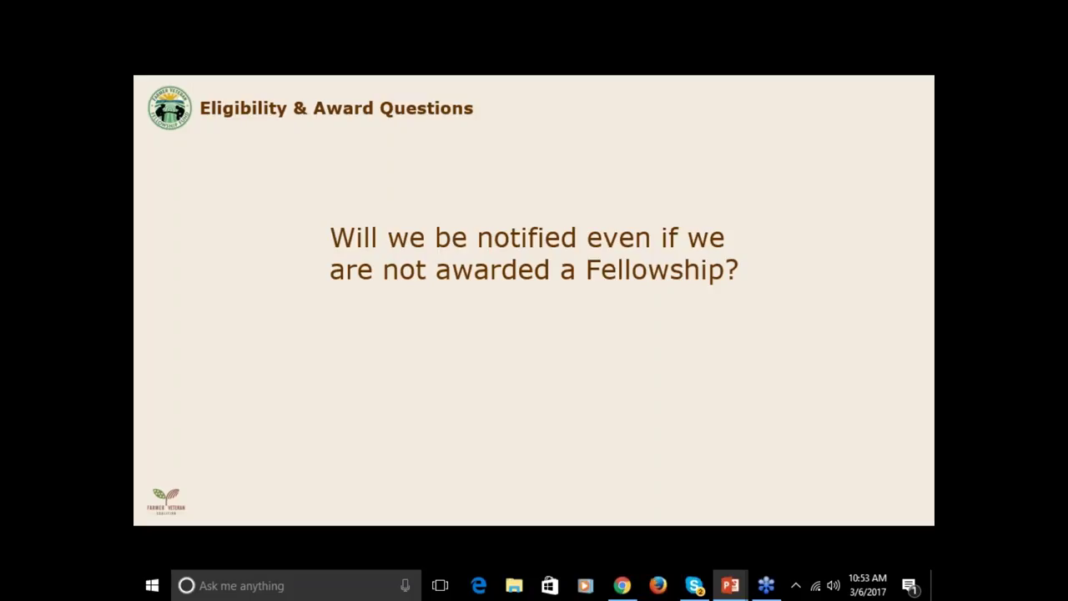
{"action": "key", "text": "Right"}
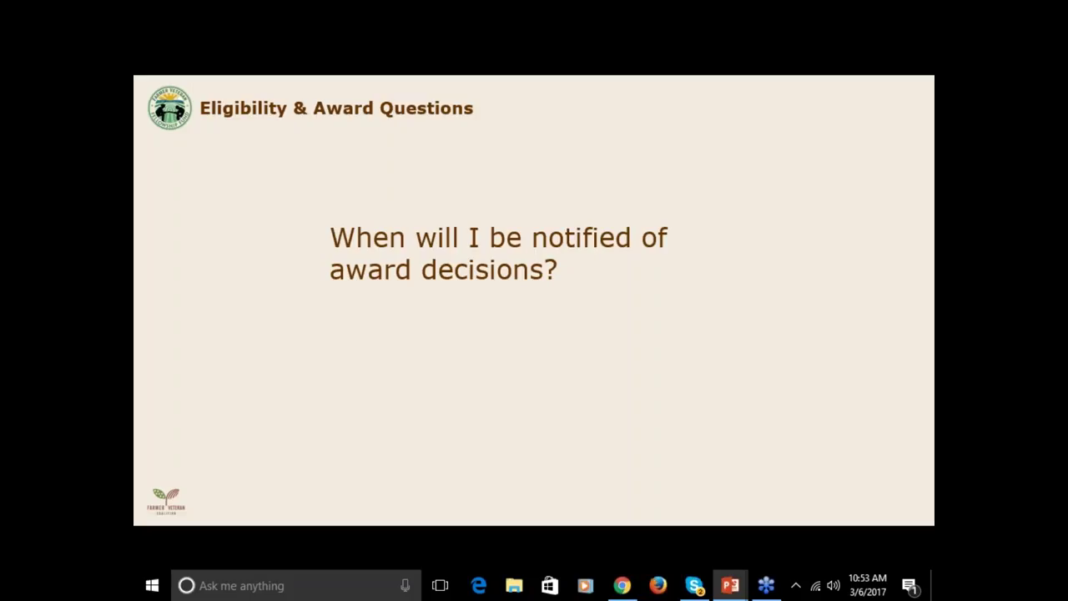
{"action": "key", "text": "Right"}
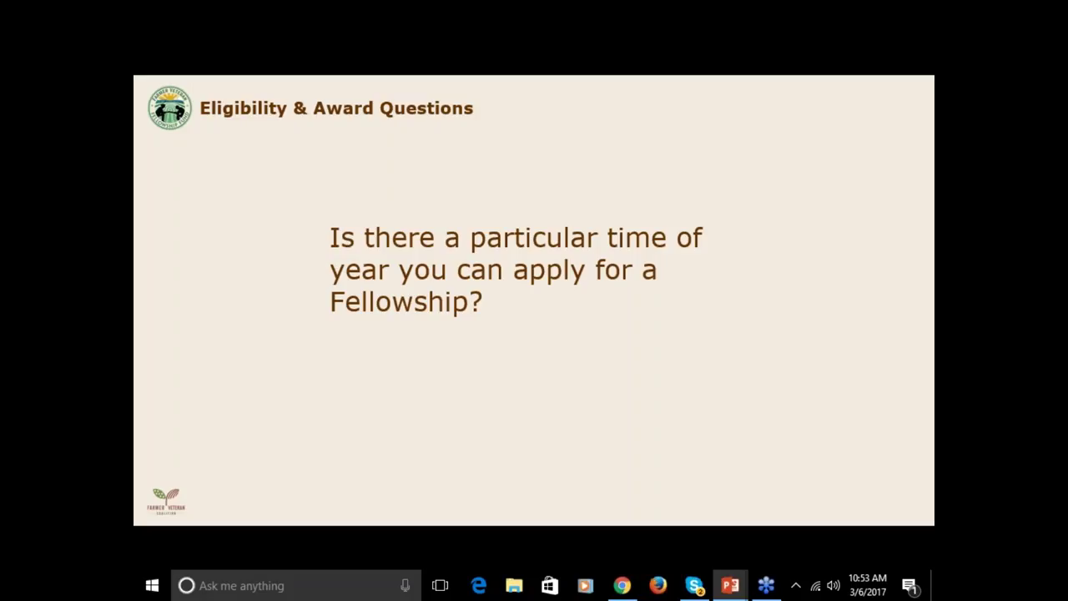
- Advance through the number-of-applications and farm-in-operation questions to the Application Questions slide
{"action": "key", "text": "Right"}
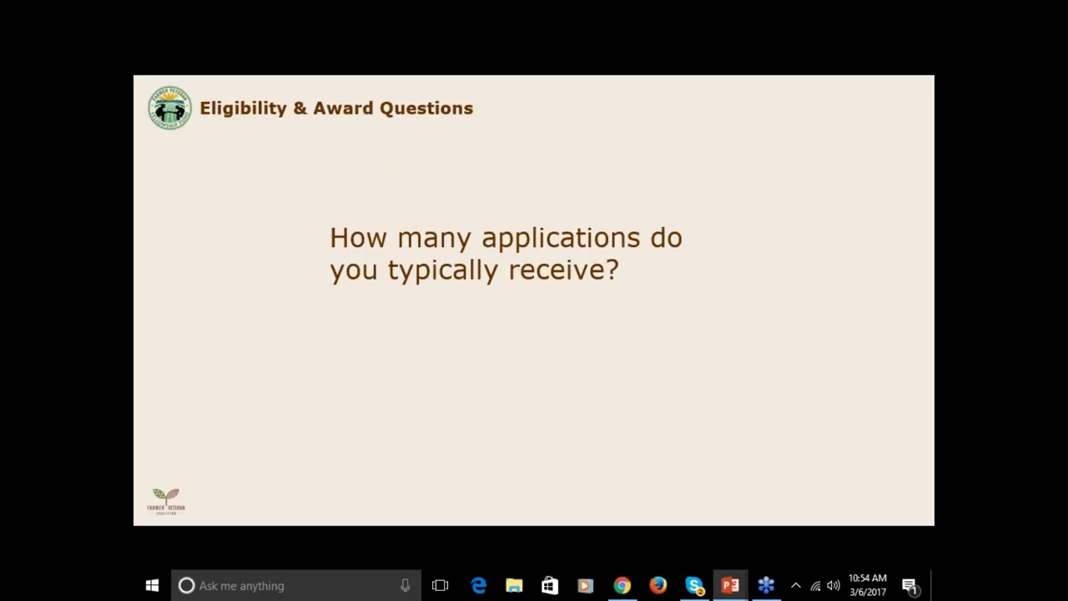
{"action": "key", "text": "Right"}
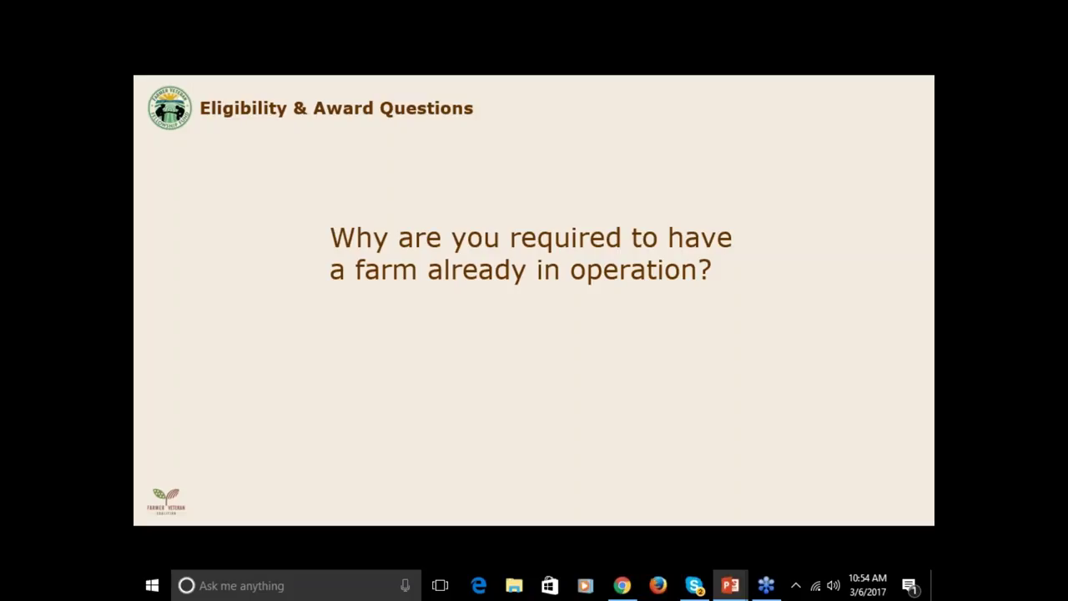
{"action": "key", "text": "Right"}
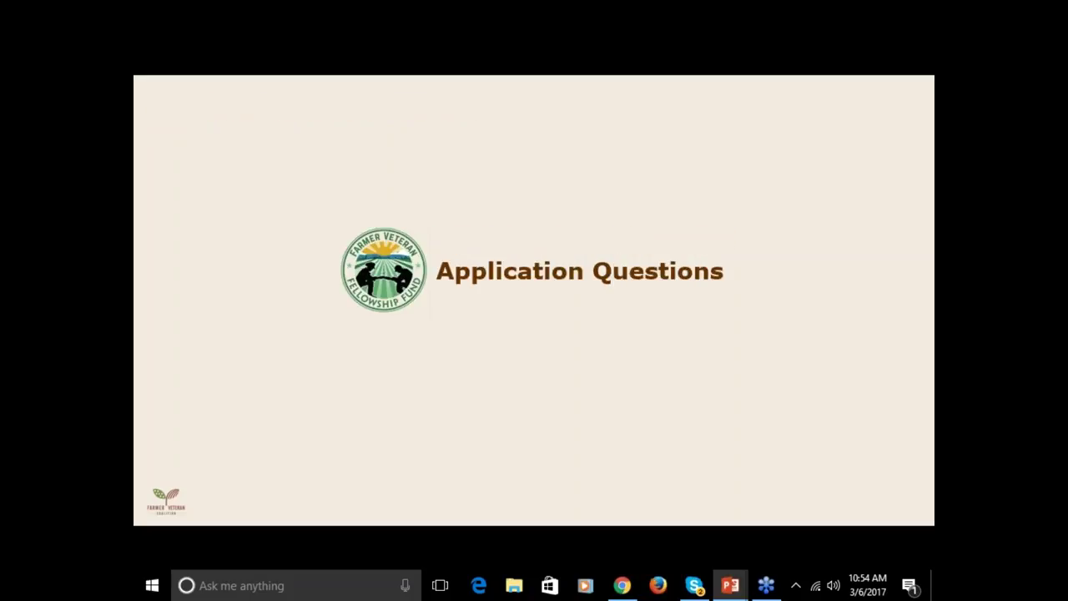
- Step through the PDF upload, mushrooms and maple syrup, and farm income questions to basic business plans
{"action": "key", "text": "Right"}
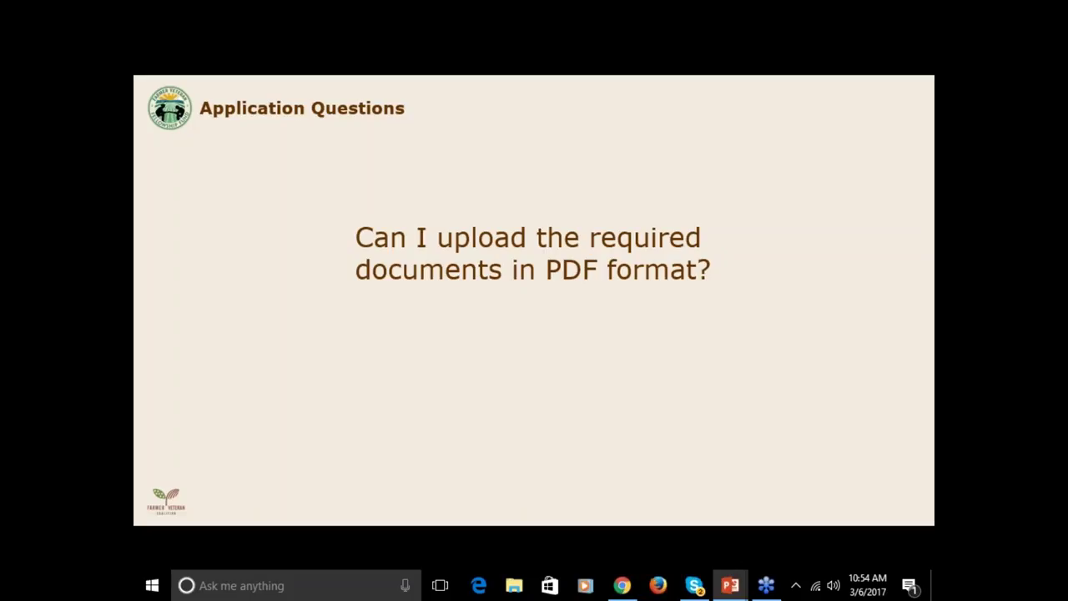
{"action": "key", "text": "Right"}
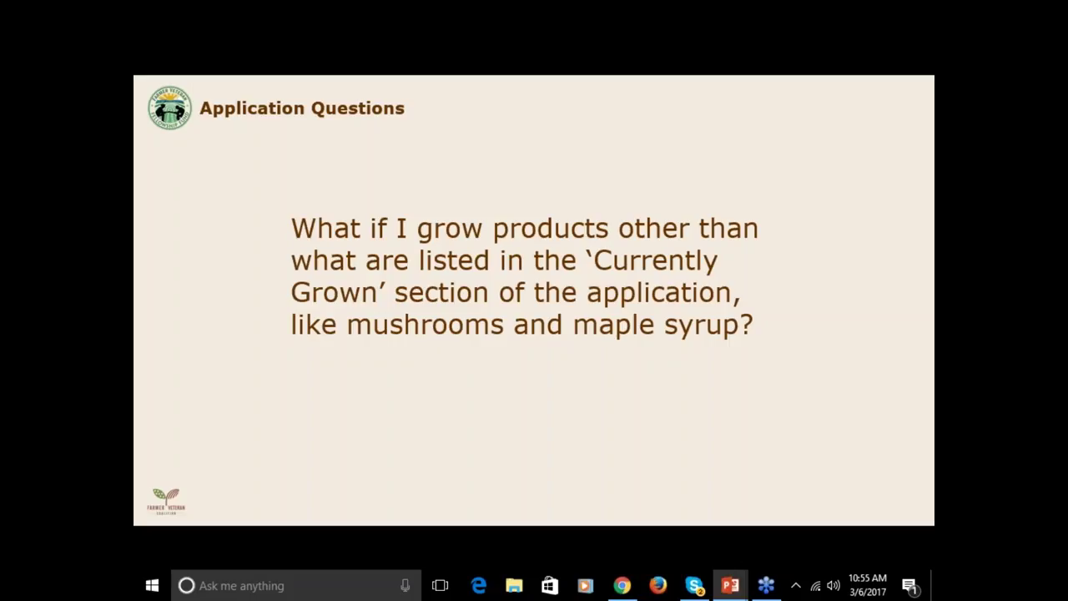
{"action": "key", "text": "Right"}
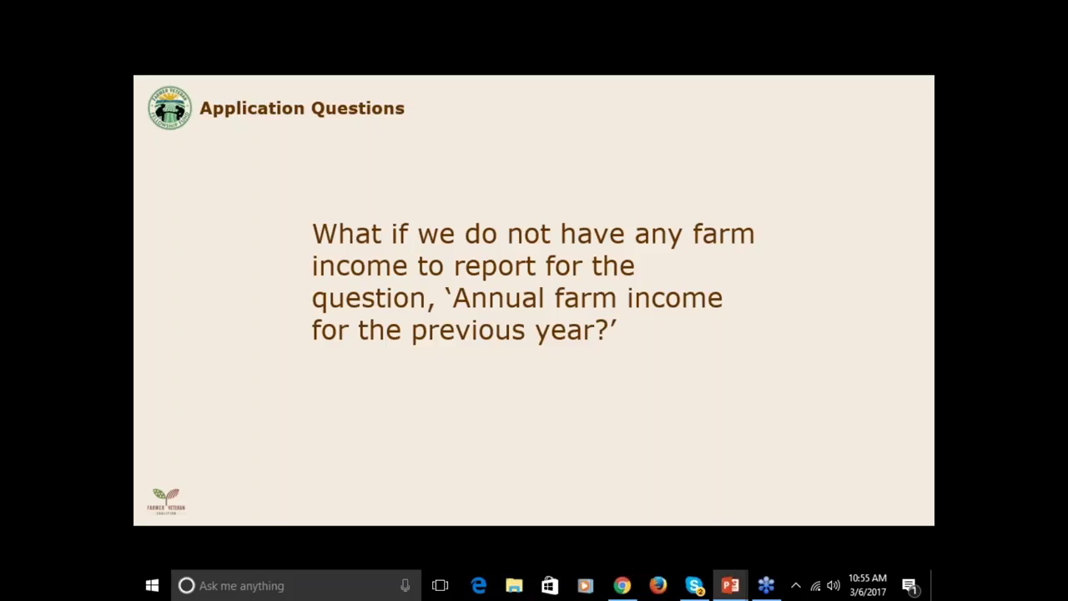
{"action": "key", "text": "Right"}
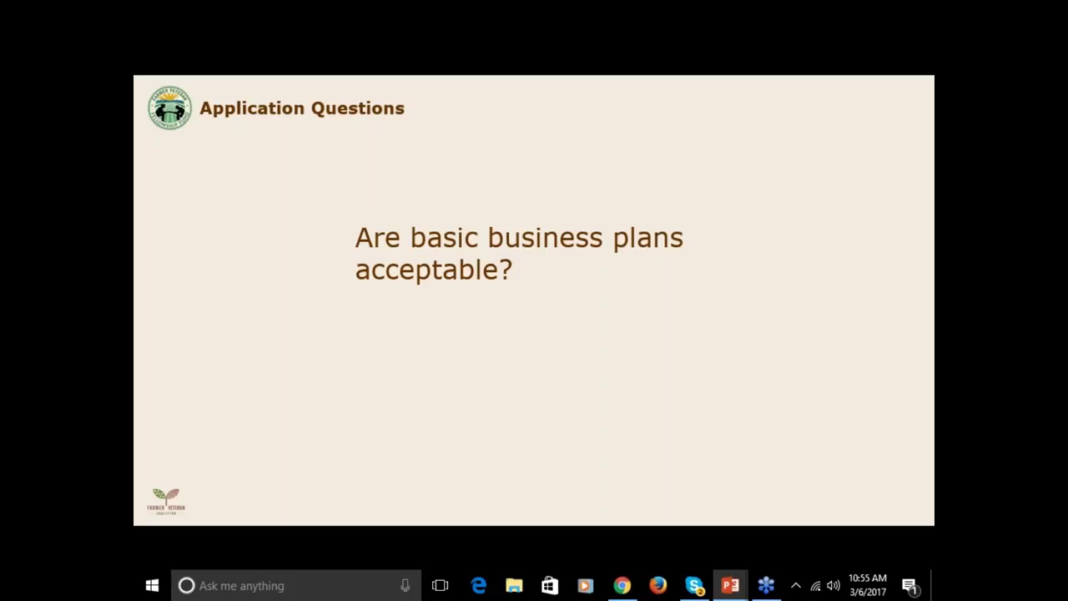
- Advance past the recommendation letter, beekeeping/equine and multiple-projects questions to the closing Questions? slide
{"action": "key", "text": "Right"}
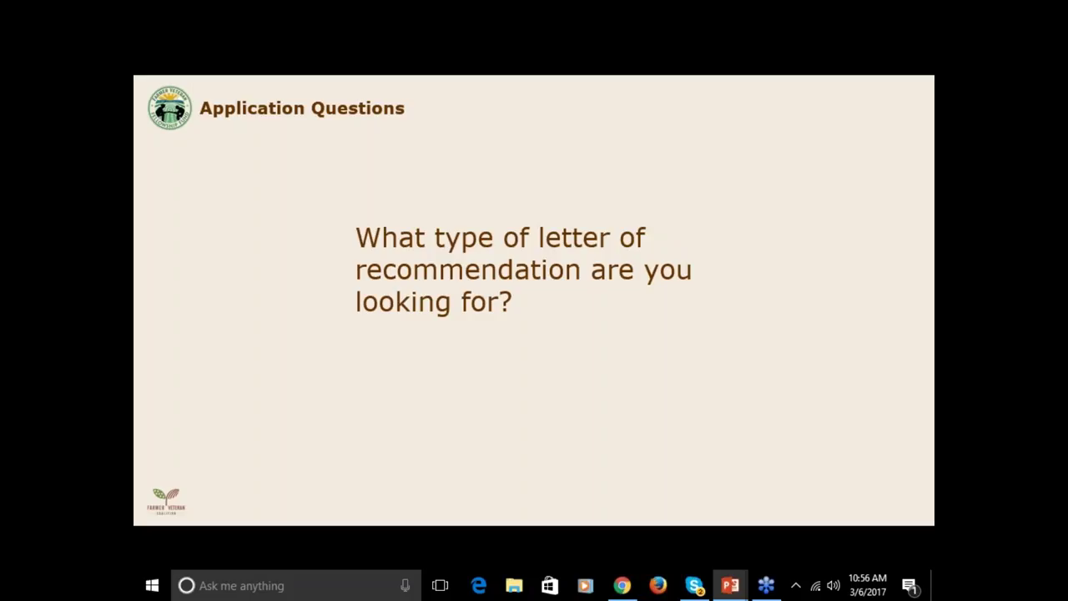
{"action": "key", "text": "Right"}
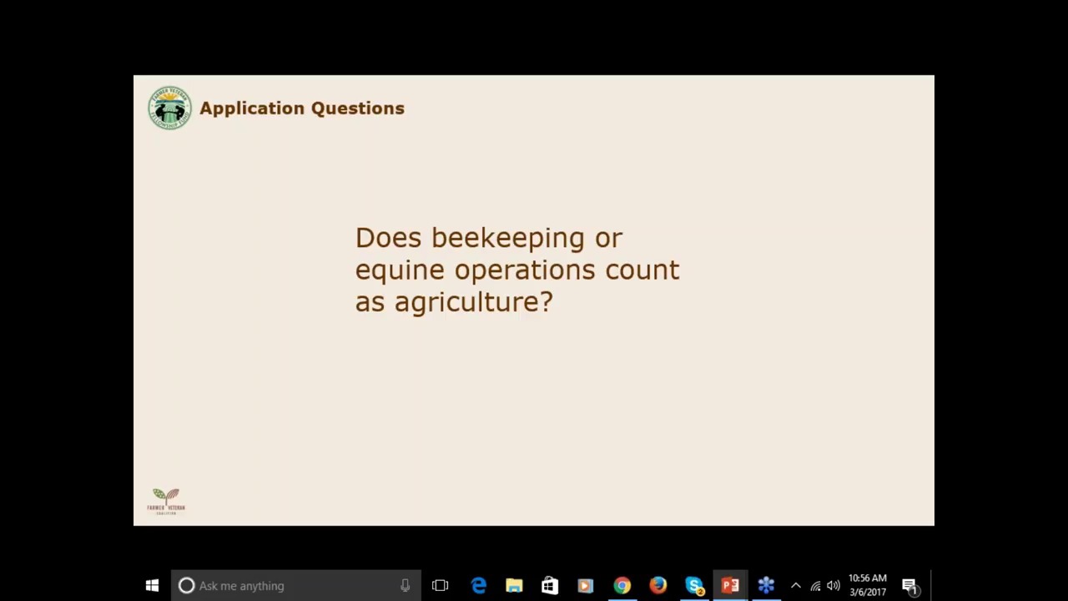
{"action": "key", "text": "Right"}
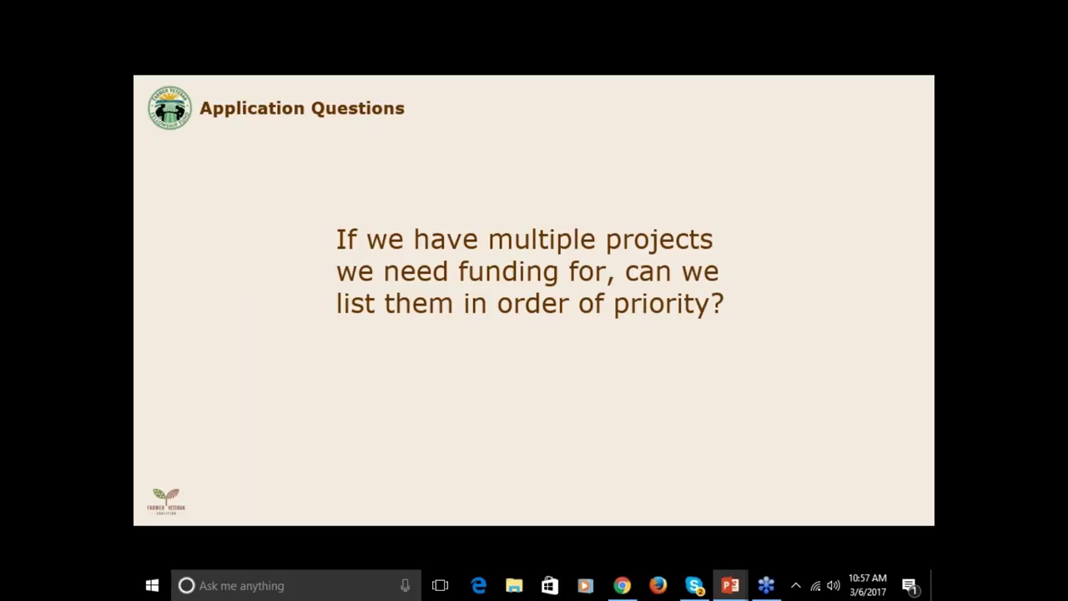
{"action": "key", "text": "Right"}
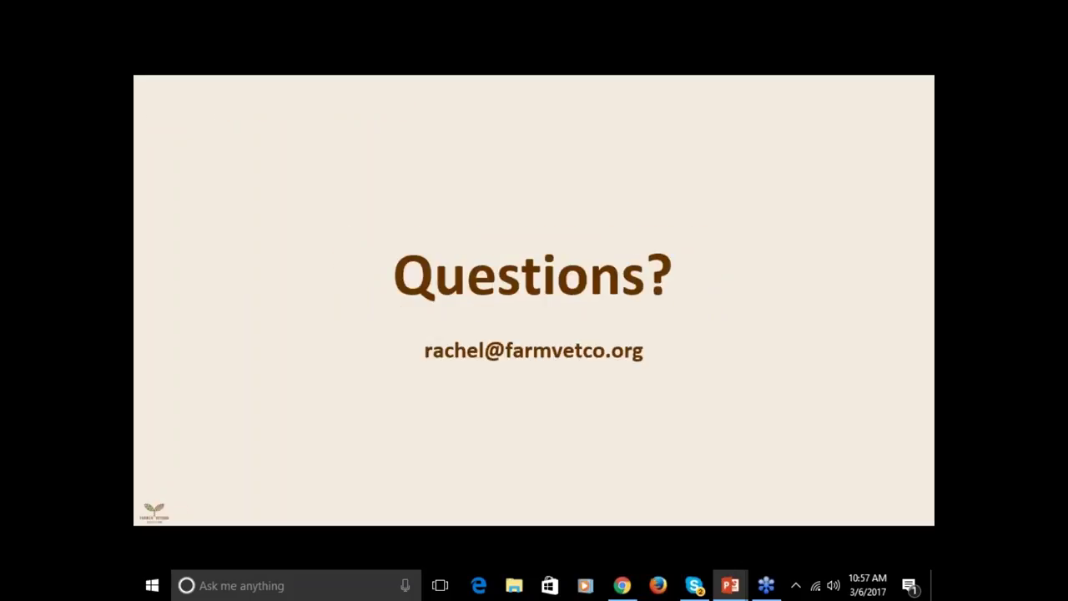